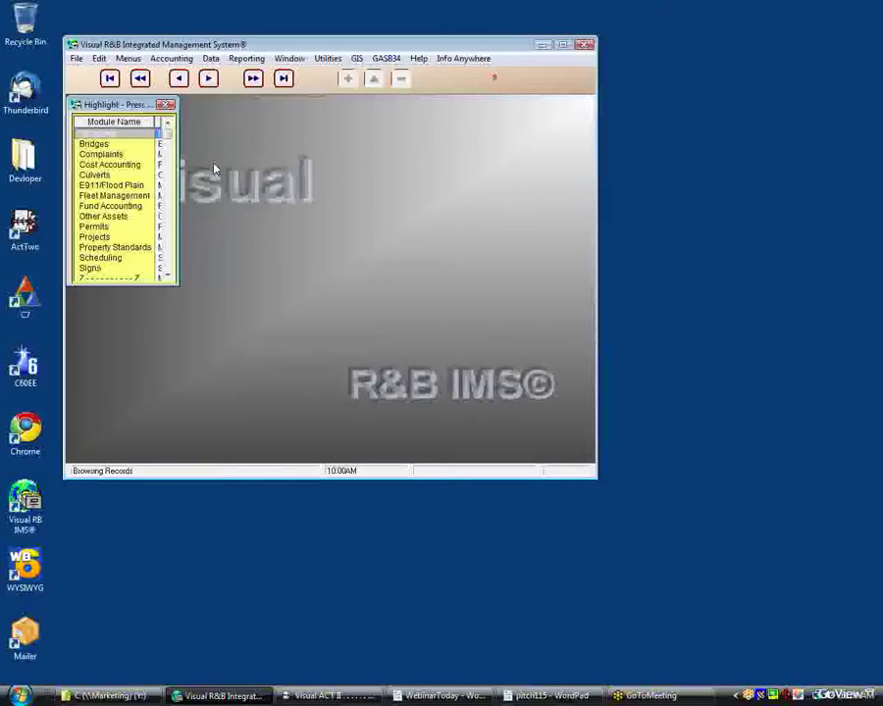
click(122, 60)
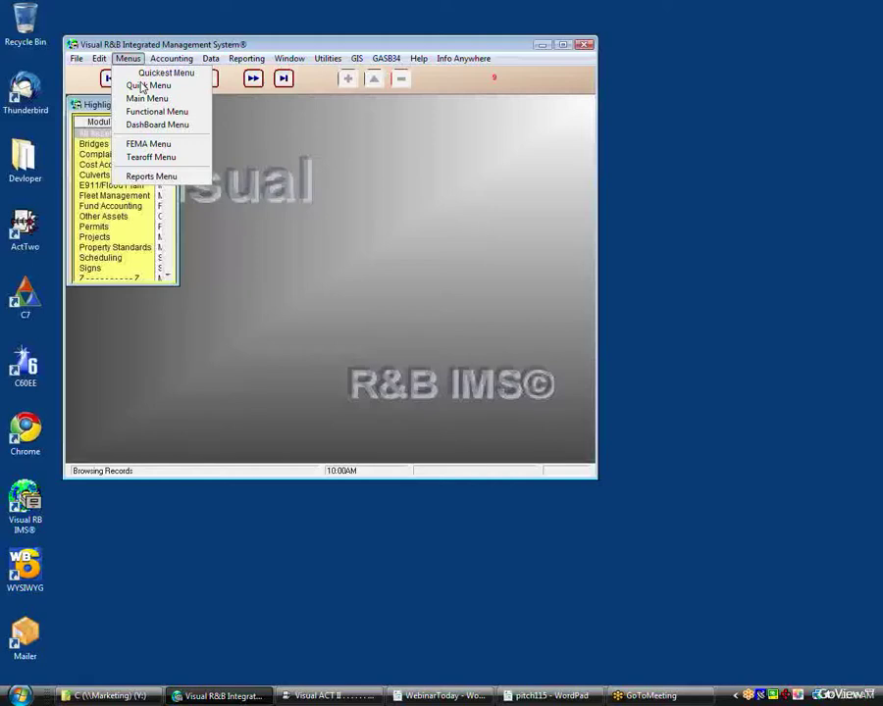
click(310, 267)
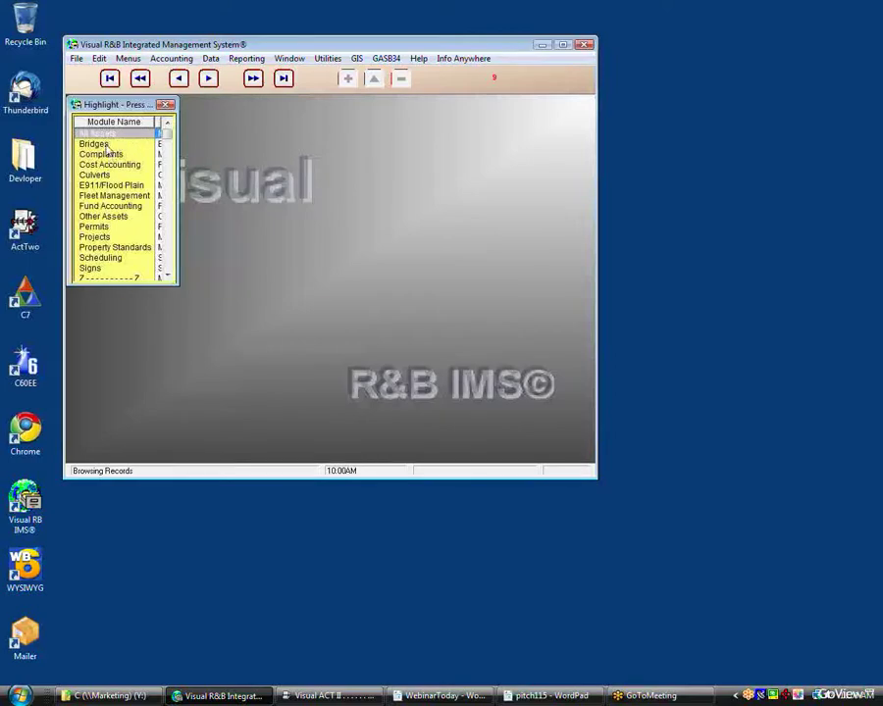
- Browse the module list down to Permits, open the Permits module and close its window
mouse_move(110, 147)
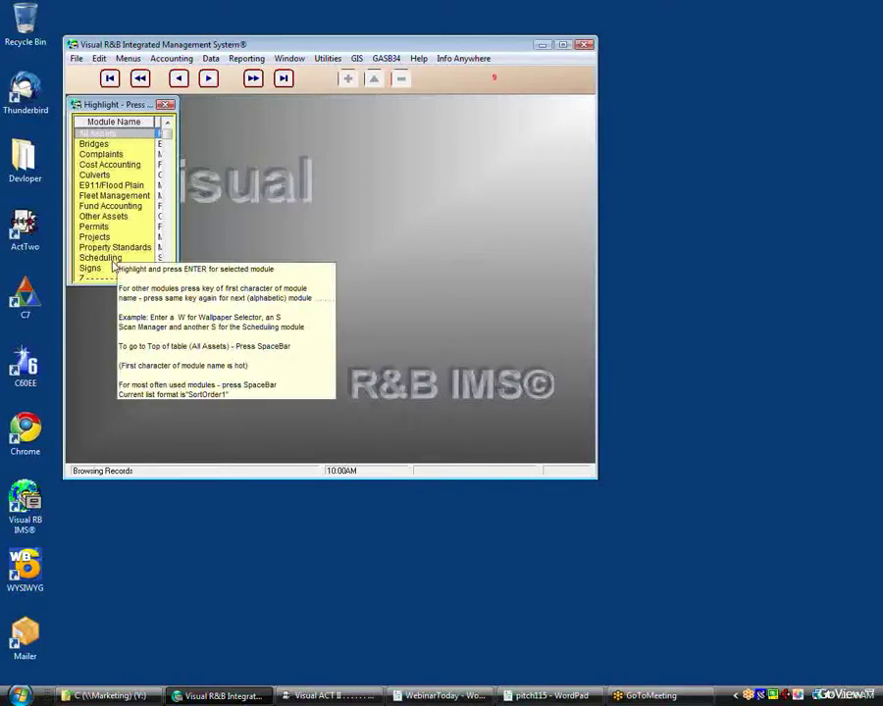
key(Down)
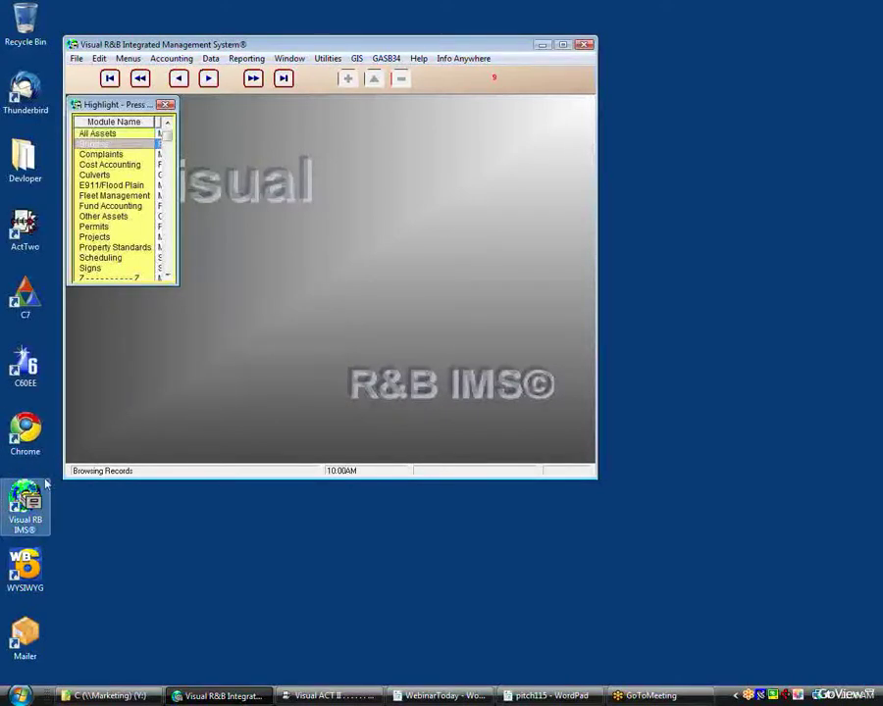
key(Down)
key(Down)
key(Down)
key(Down)
key(Down)
key(Down)
key(Down)
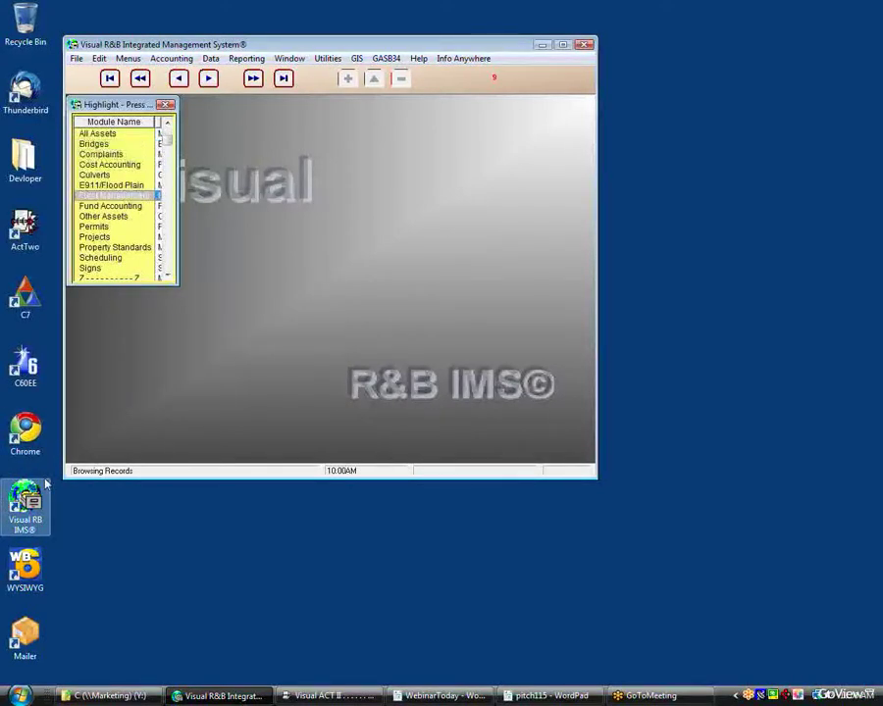
key(Down)
key(Up)
key(Up)
key(Up)
key(Up)
key(Down)
key(Down)
key(Down)
key(Down)
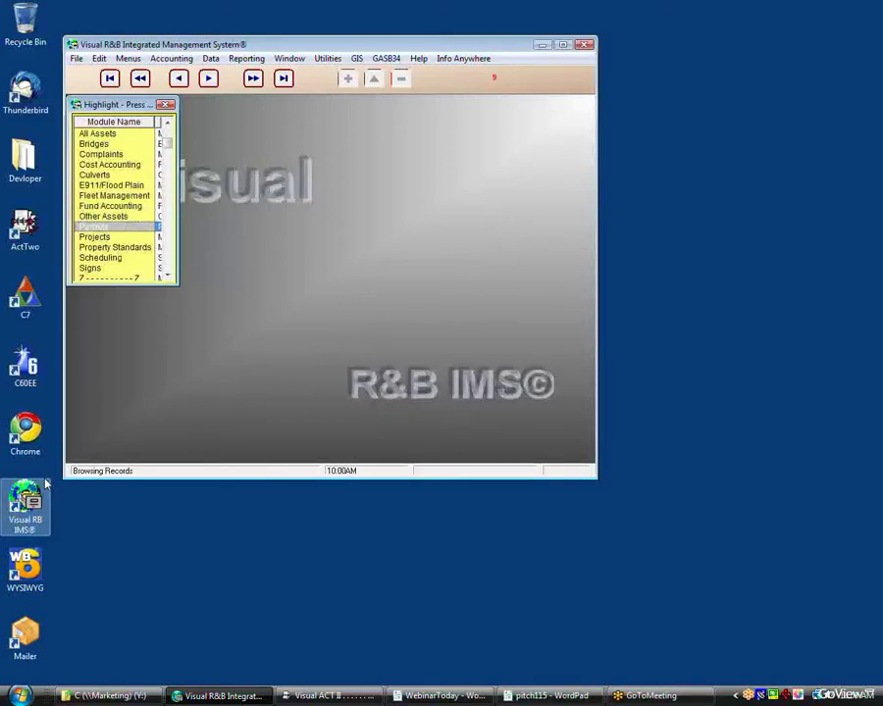
key(Return)
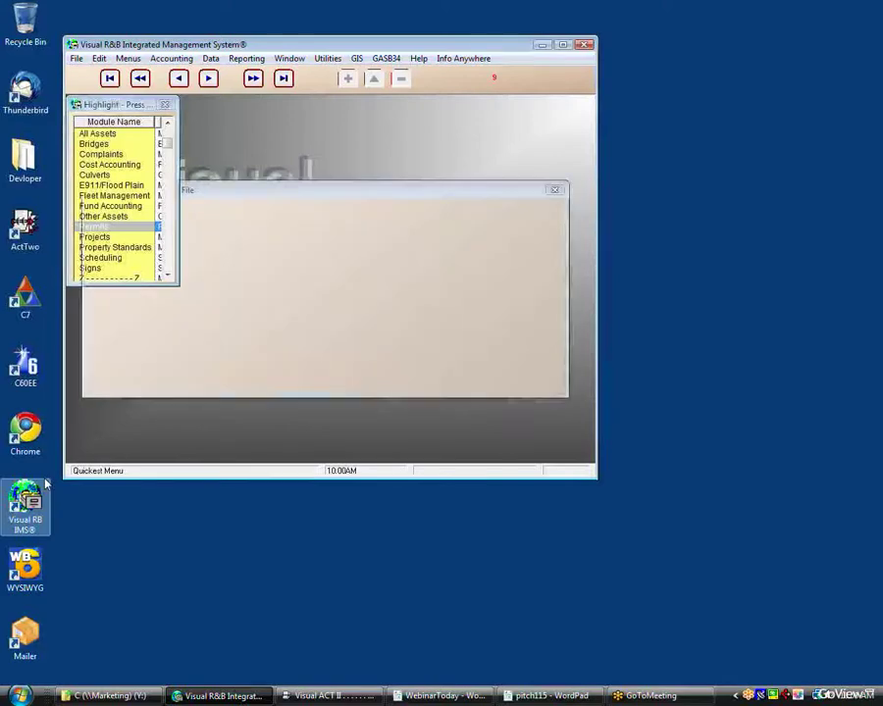
click(555, 192)
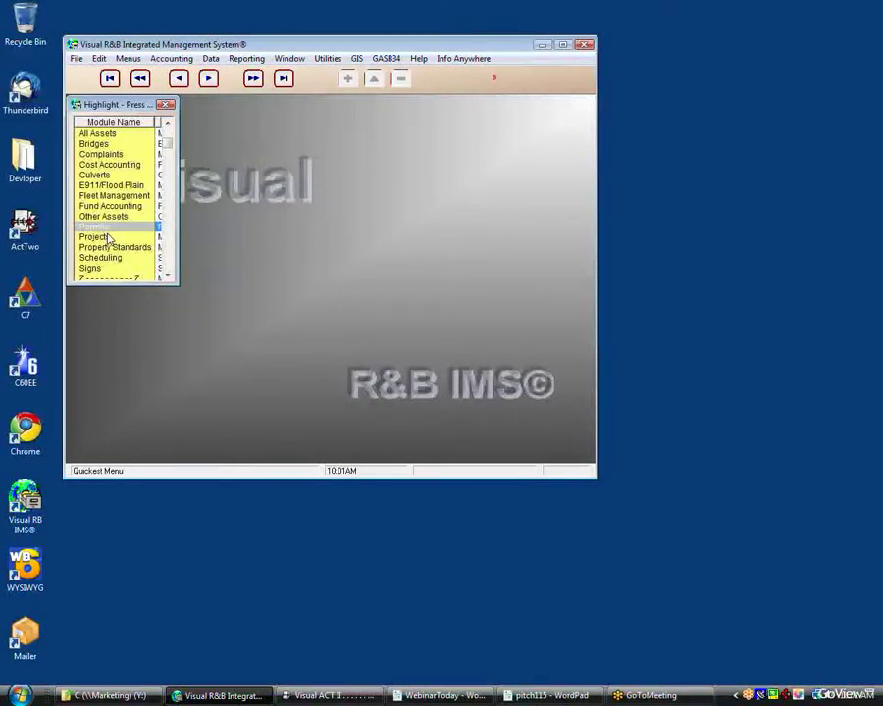
- Browse the alphabetical module list, going from the modules starting with A to those starting with O, down to Overhead Applicator
click(110, 237)
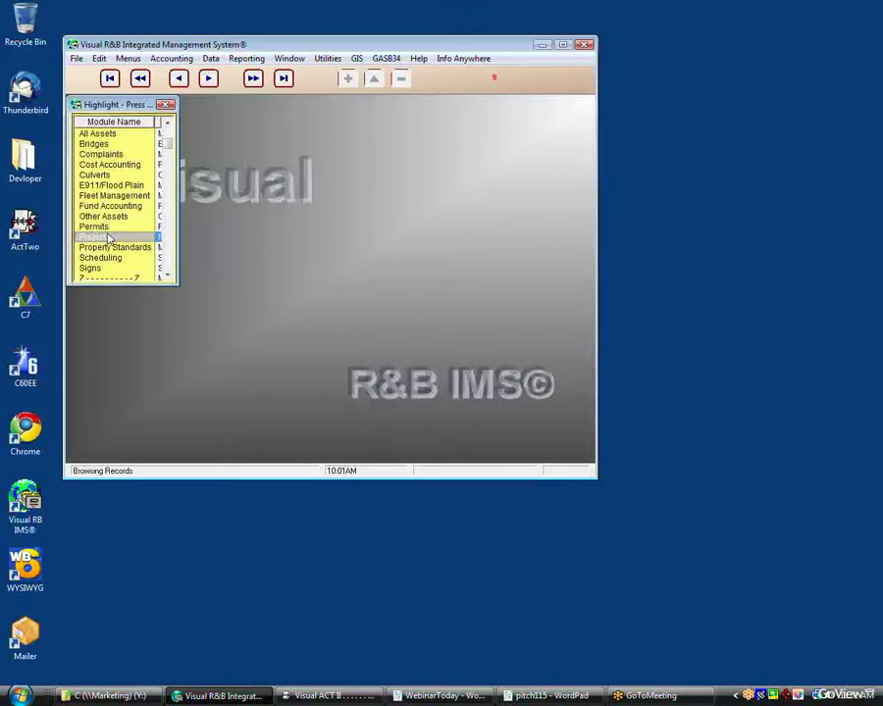
double_click(110, 238)
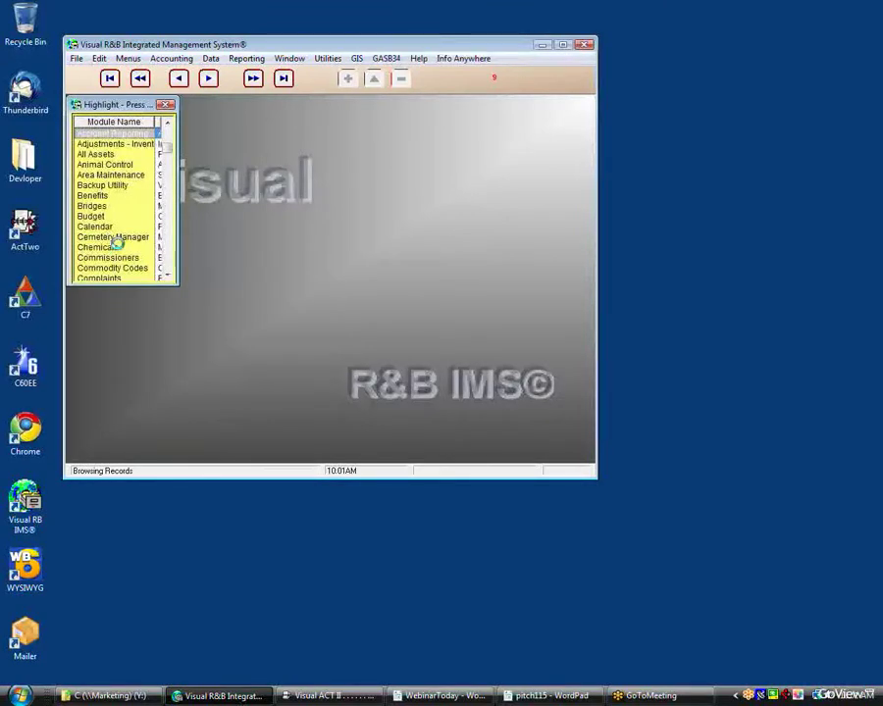
key(Down)
key(Down)
key(Down)
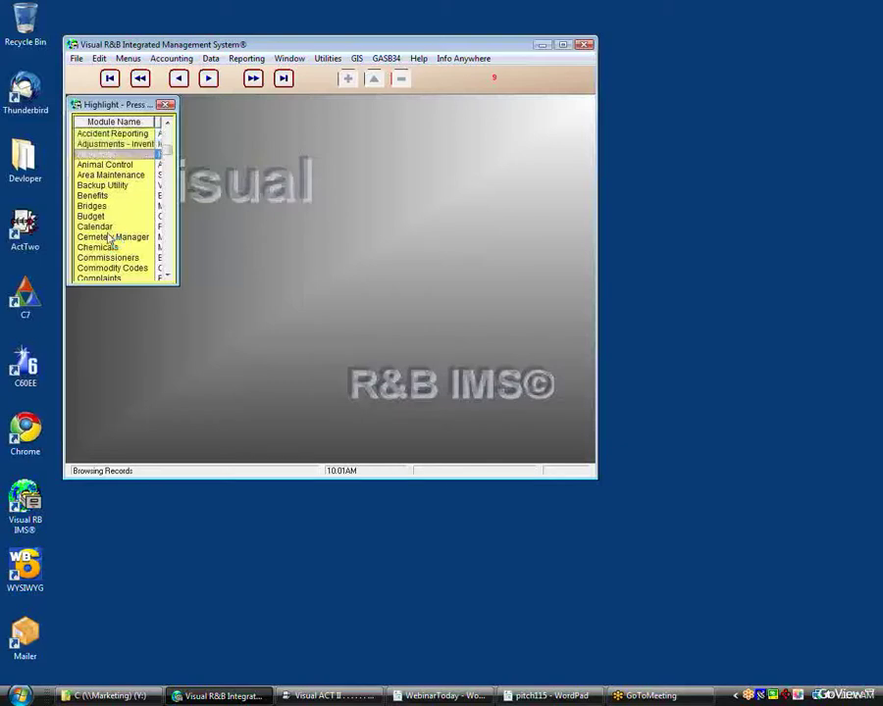
key(Down)
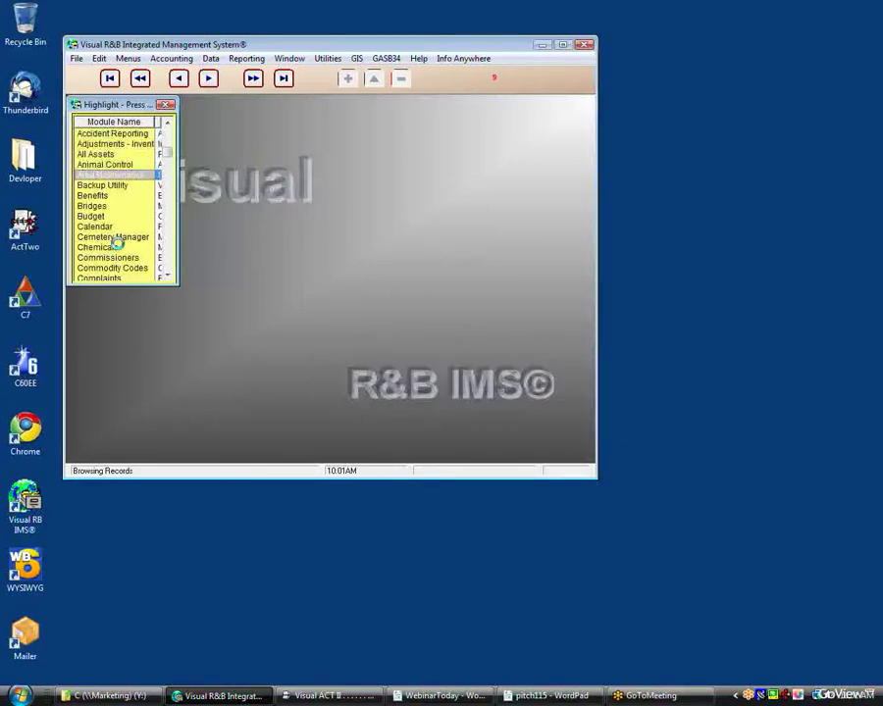
key(o)
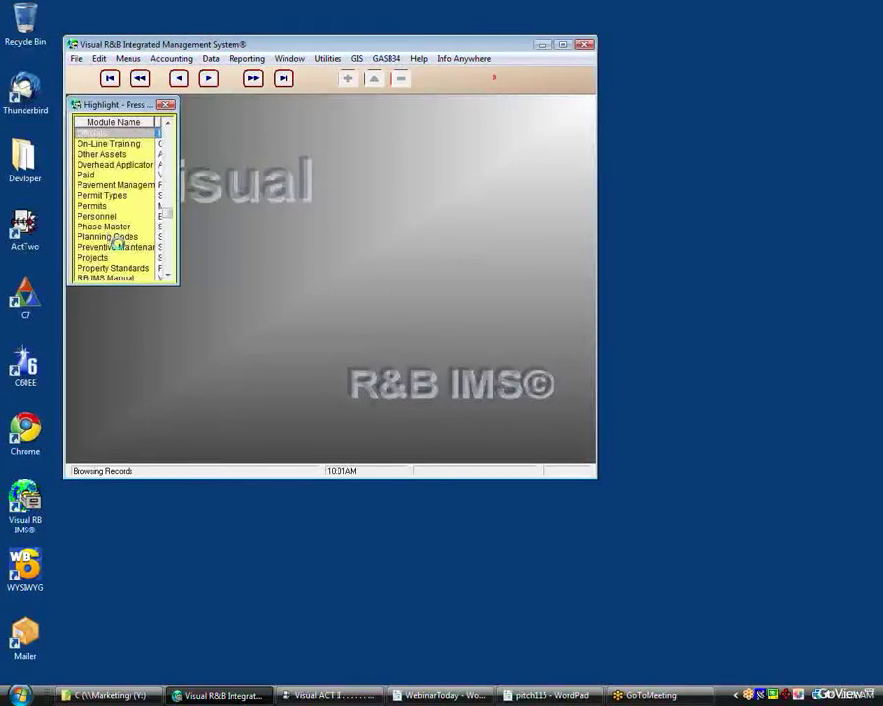
key(Down)
key(Down)
key(Down)
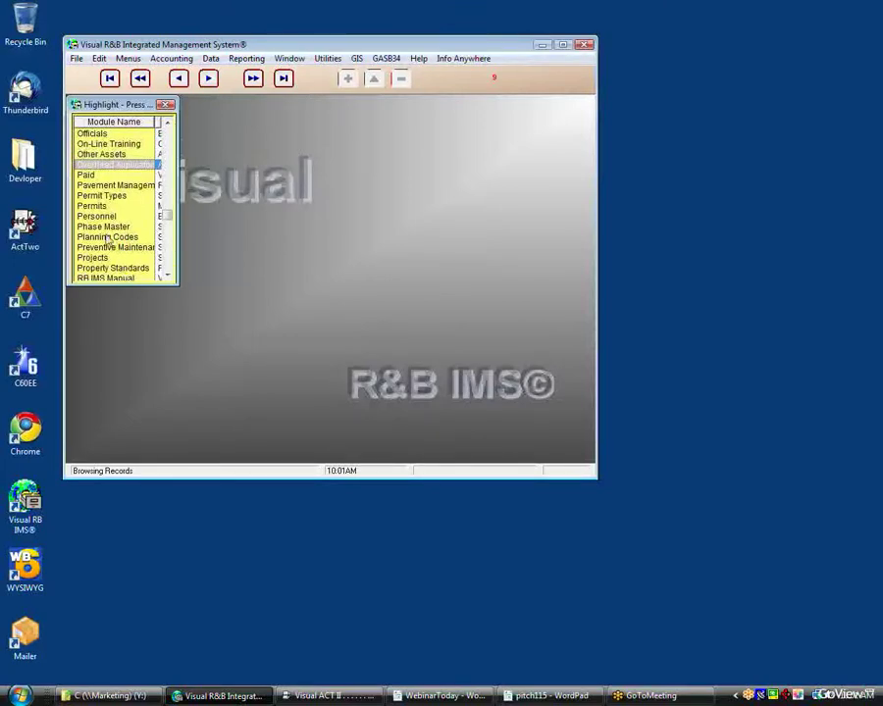
mouse_move(105, 229)
- Open the Quick Menu, reposition its window to review its options beside the module list, and close it
click(129, 59)
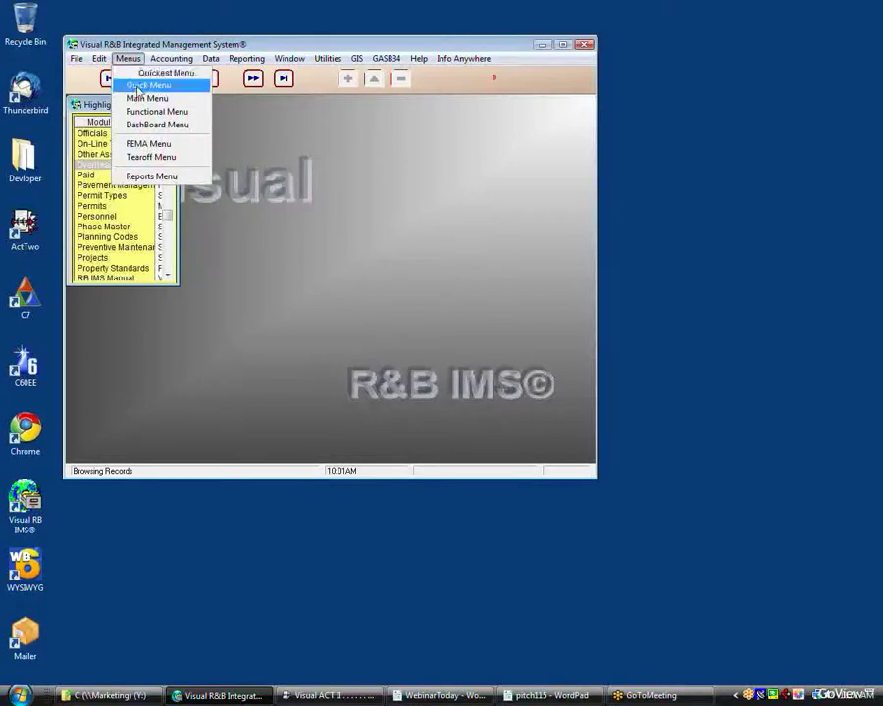
click(138, 87)
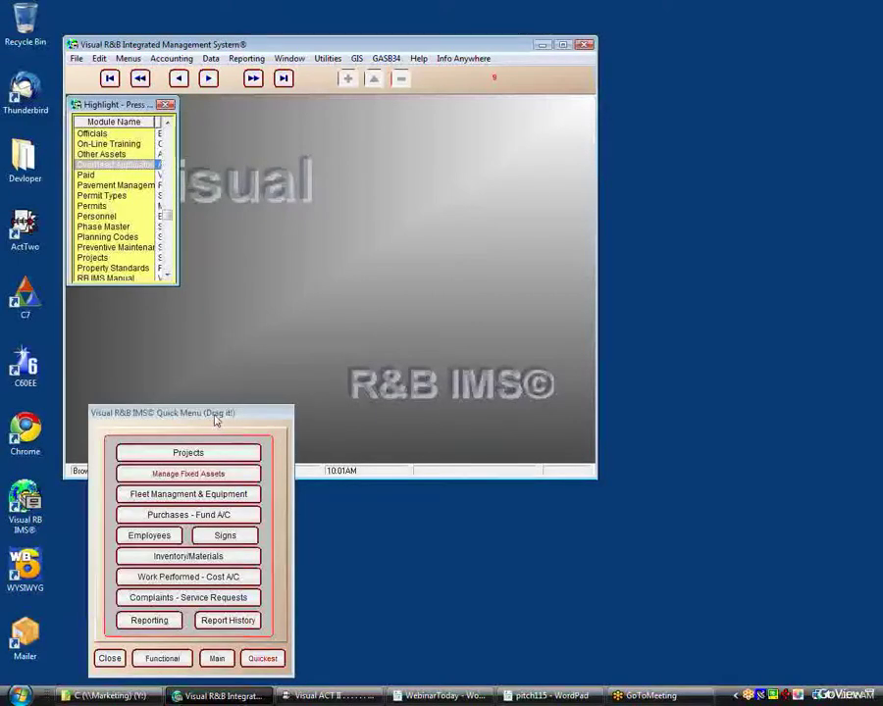
drag(215, 424, 290, 432)
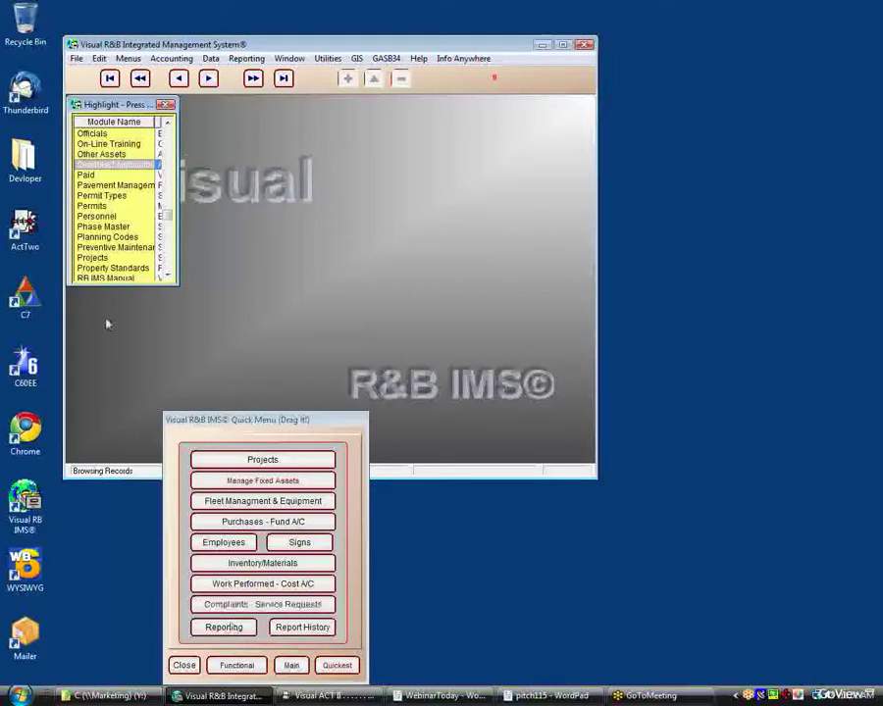
click(144, 217)
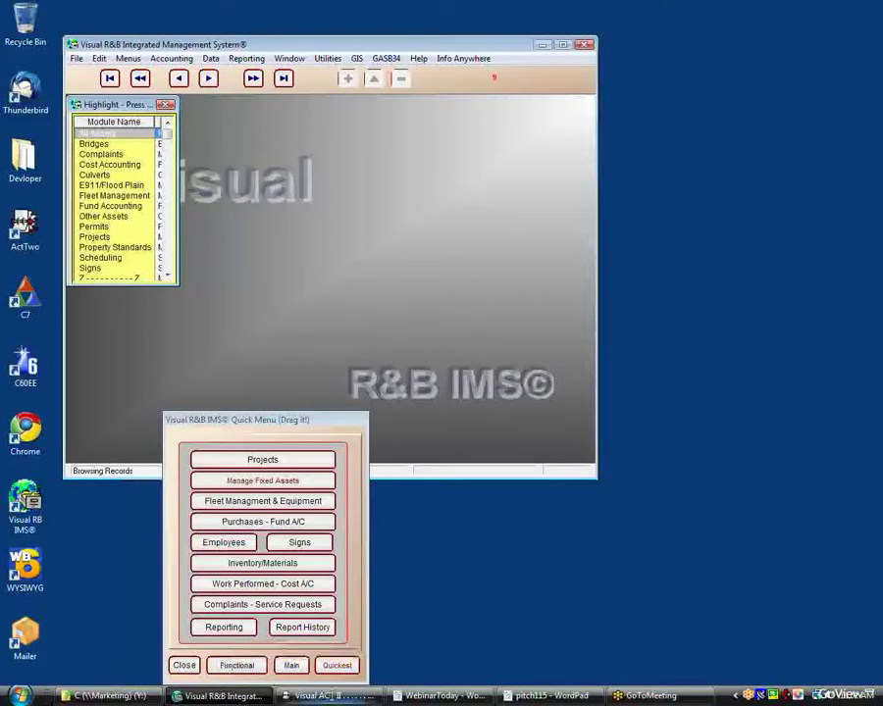
click(185, 666)
- Open the Main Menu, review its accounting, management and cost center modules, and close it
click(123, 61)
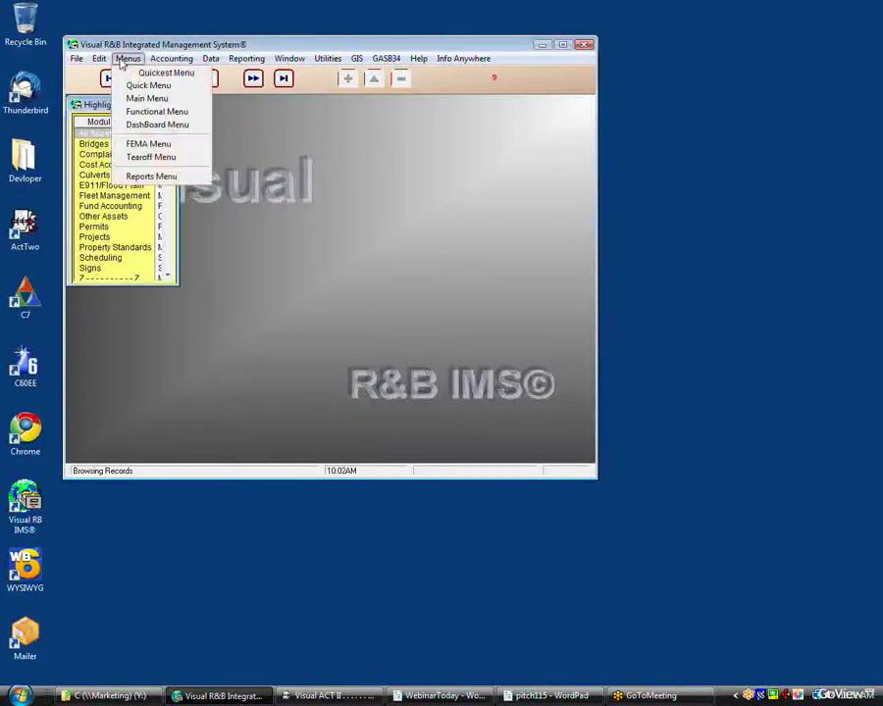
click(140, 98)
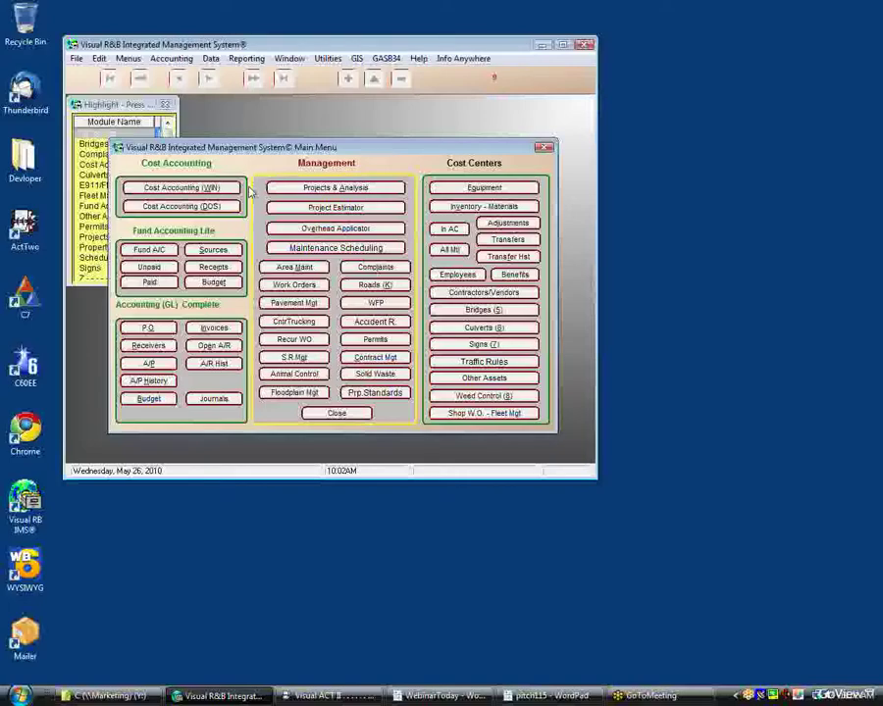
click(323, 192)
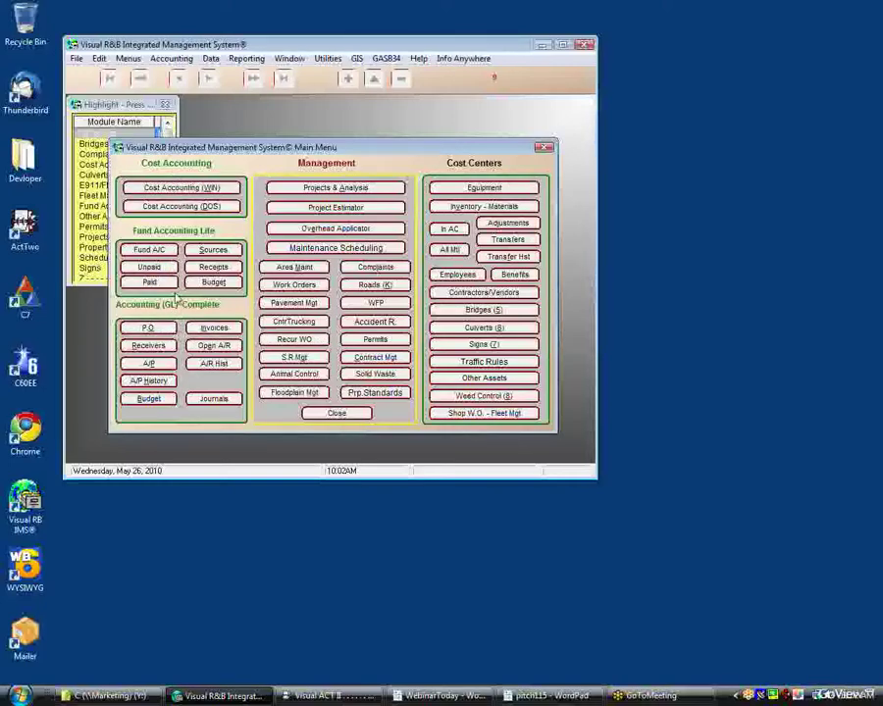
click(350, 415)
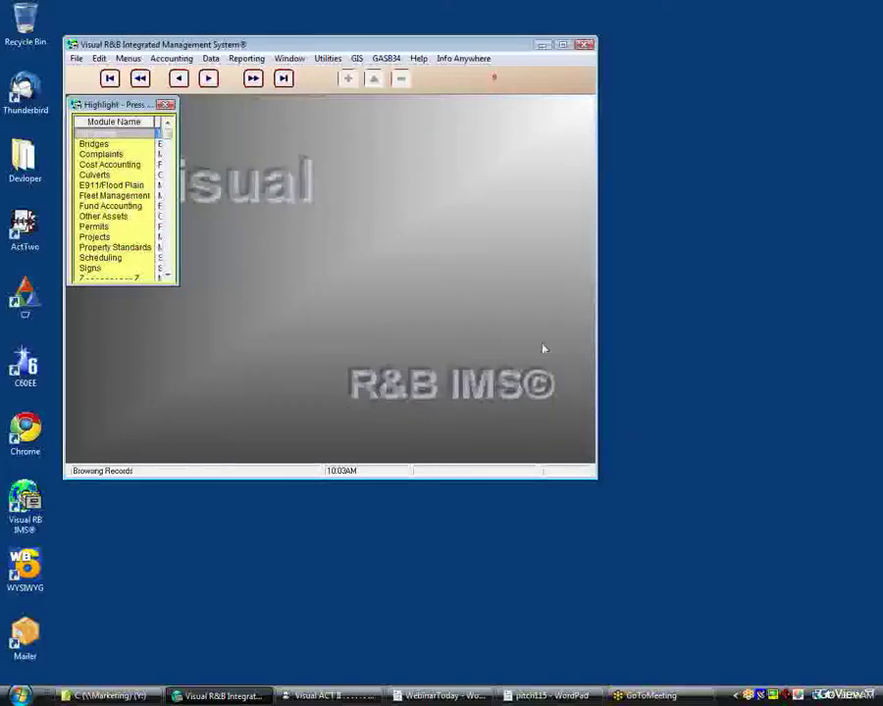
- Open the Functional Menu and reposition it so that it partly overlaps the main window
click(126, 59)
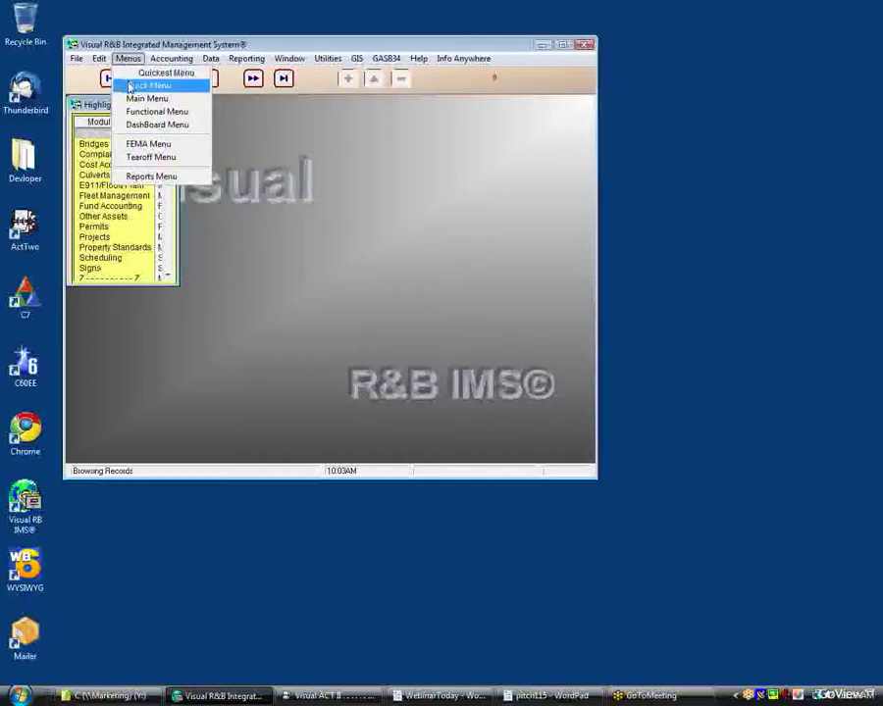
click(141, 114)
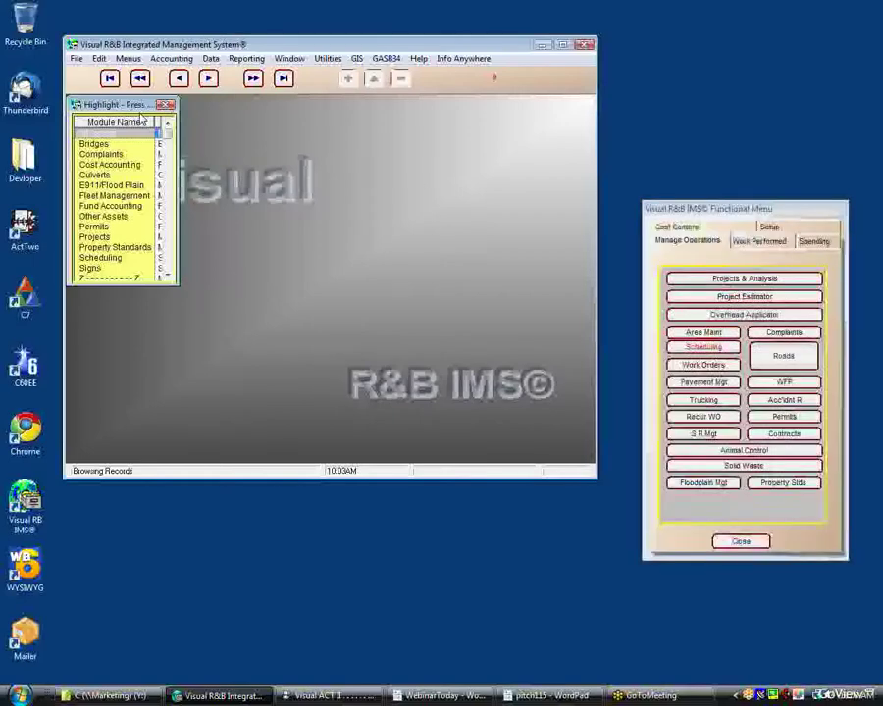
drag(655, 216, 444, 207)
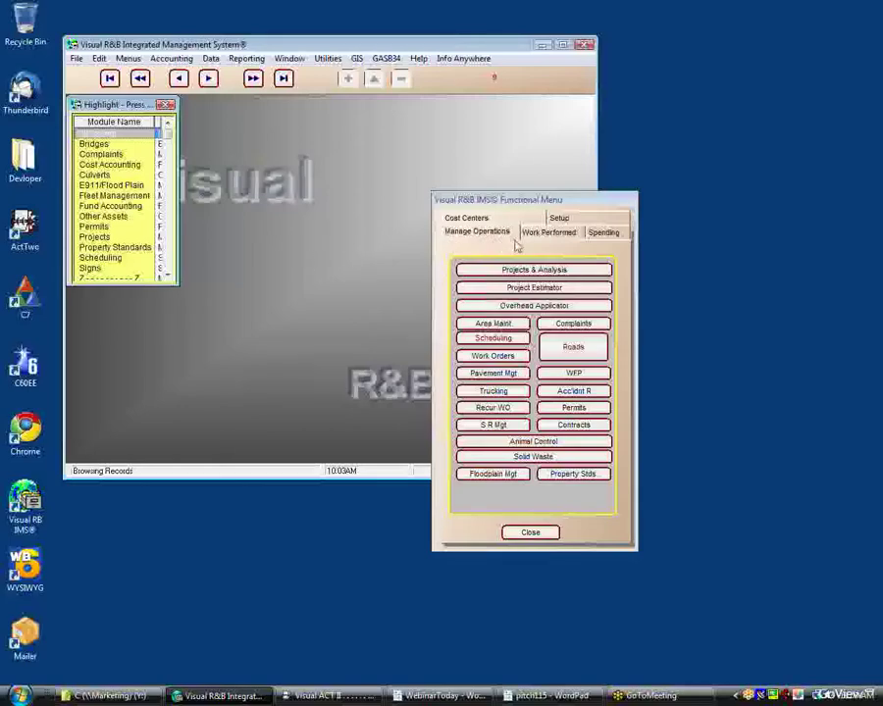
- Review the Work Performed, Spending, Cost Centers and Setup pages of the Functional Menu and close it
click(578, 236)
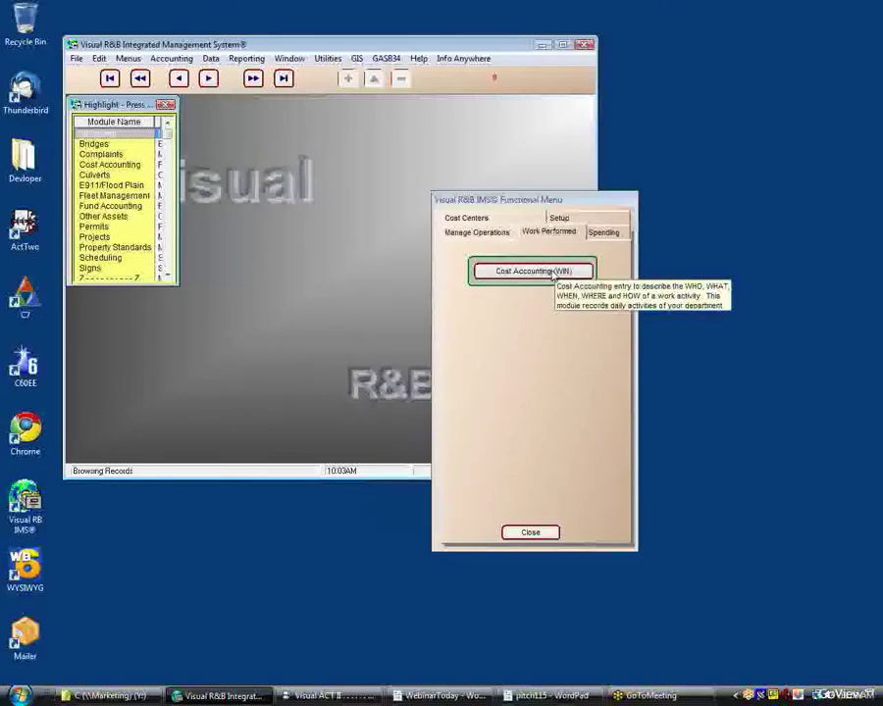
click(599, 232)
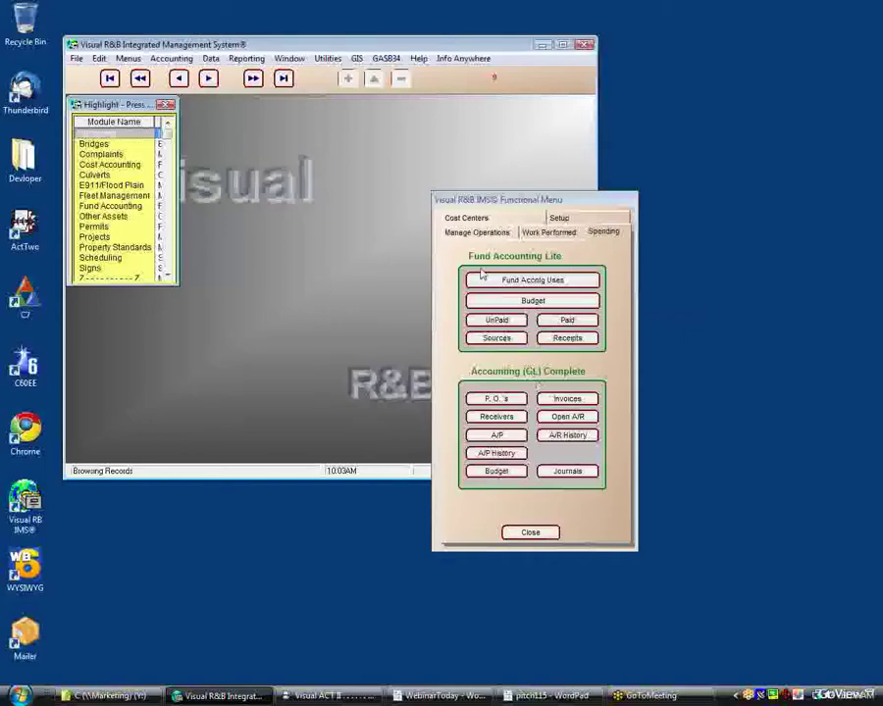
click(476, 233)
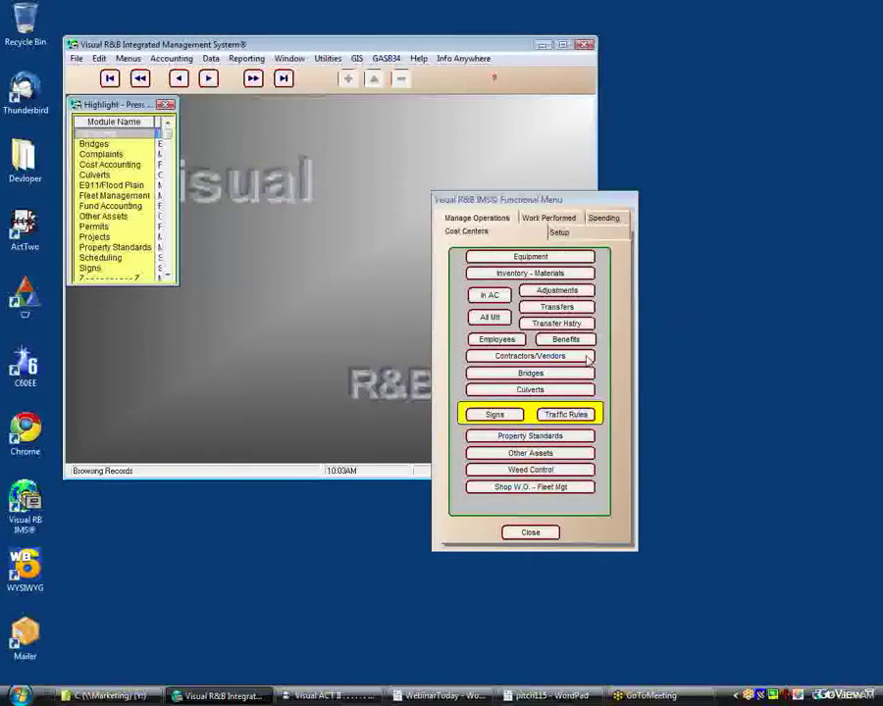
click(562, 236)
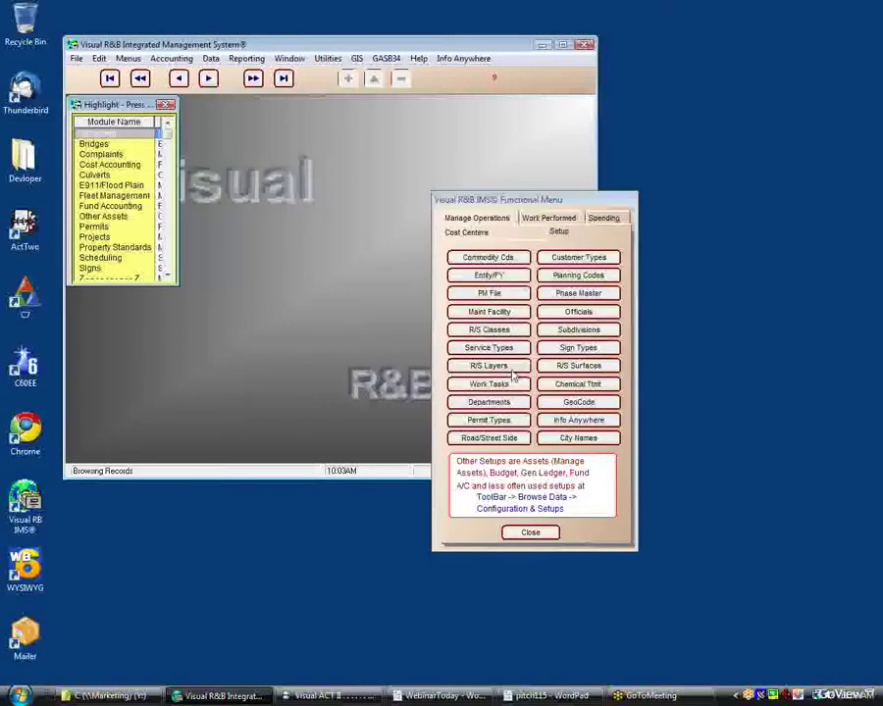
click(524, 259)
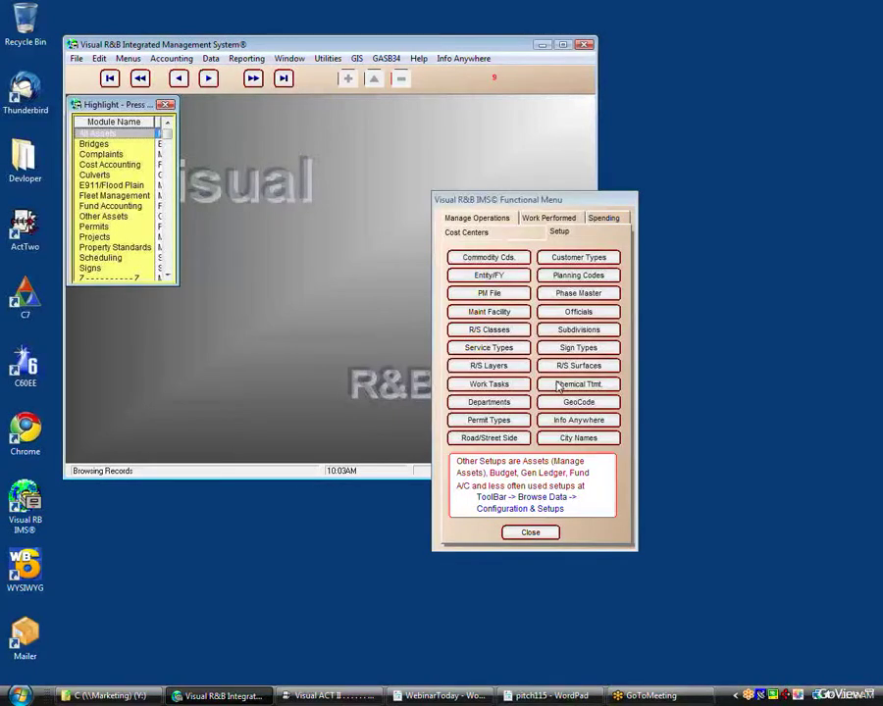
click(530, 534)
- Open the DashBoard Menu, review the current month operations summary and close the summary
click(138, 62)
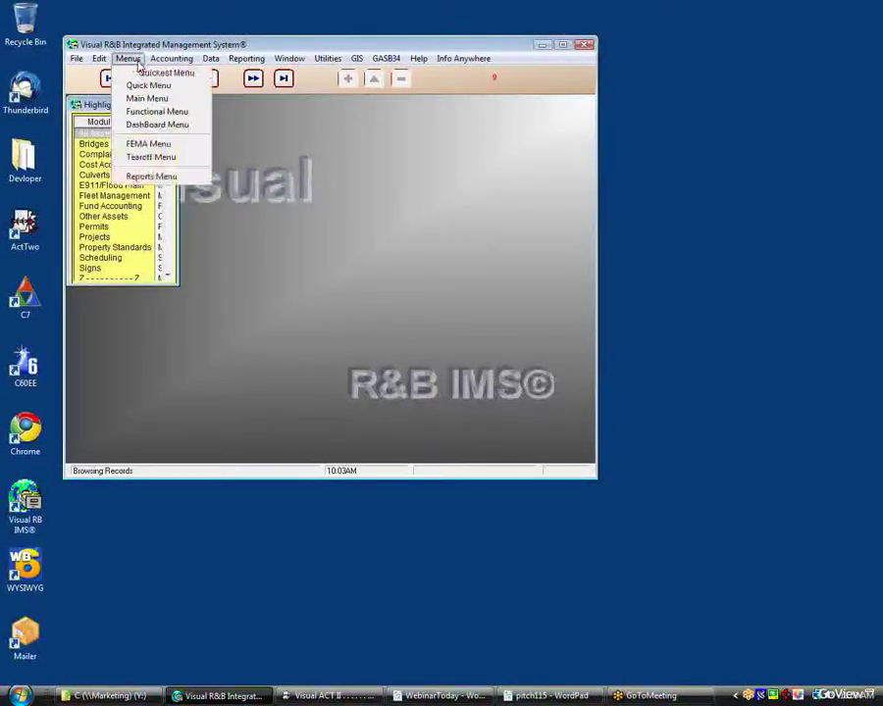
click(149, 126)
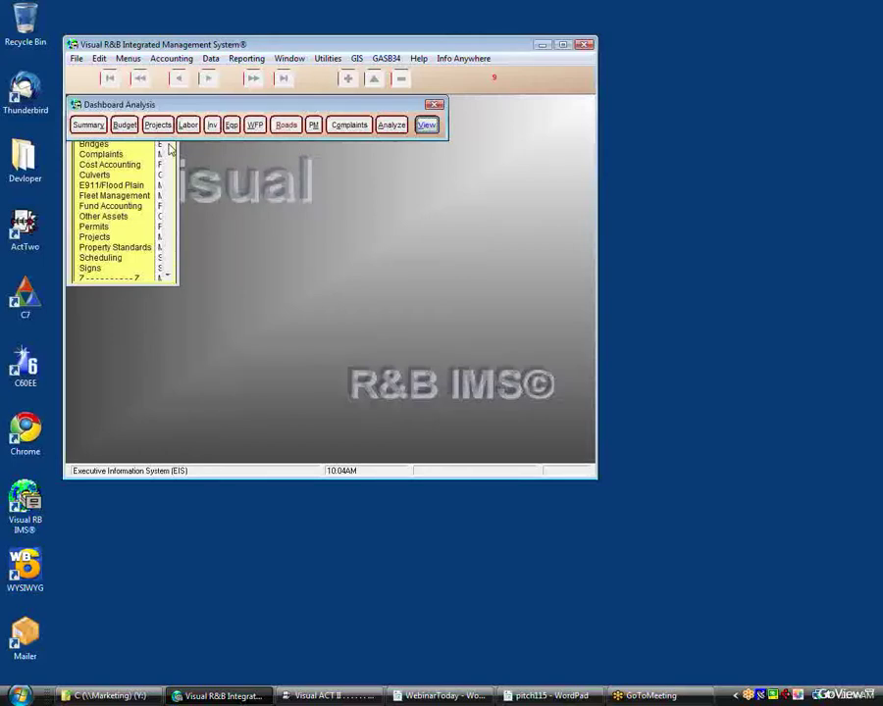
click(90, 128)
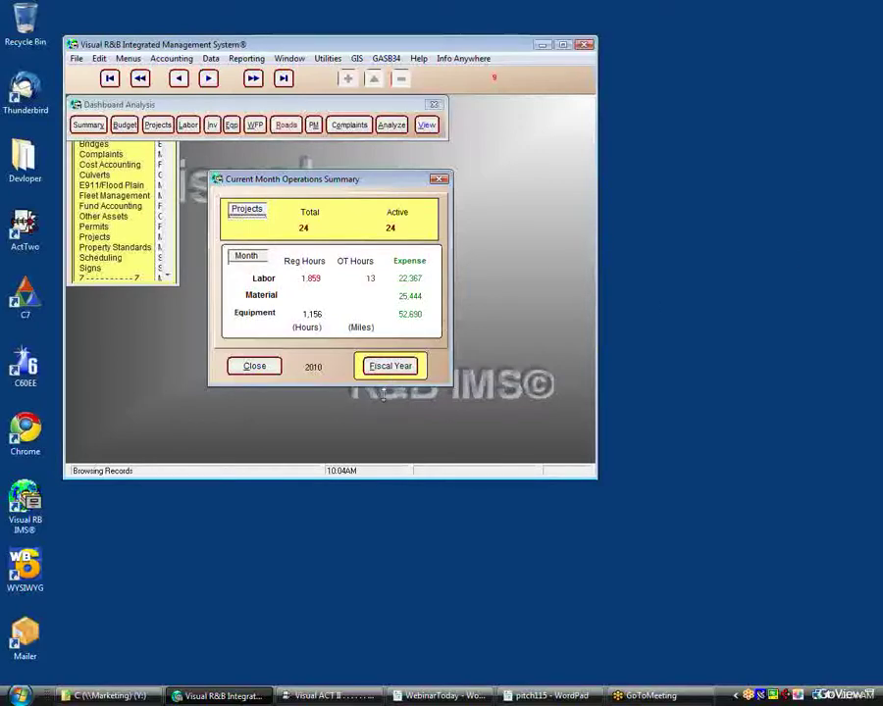
click(253, 366)
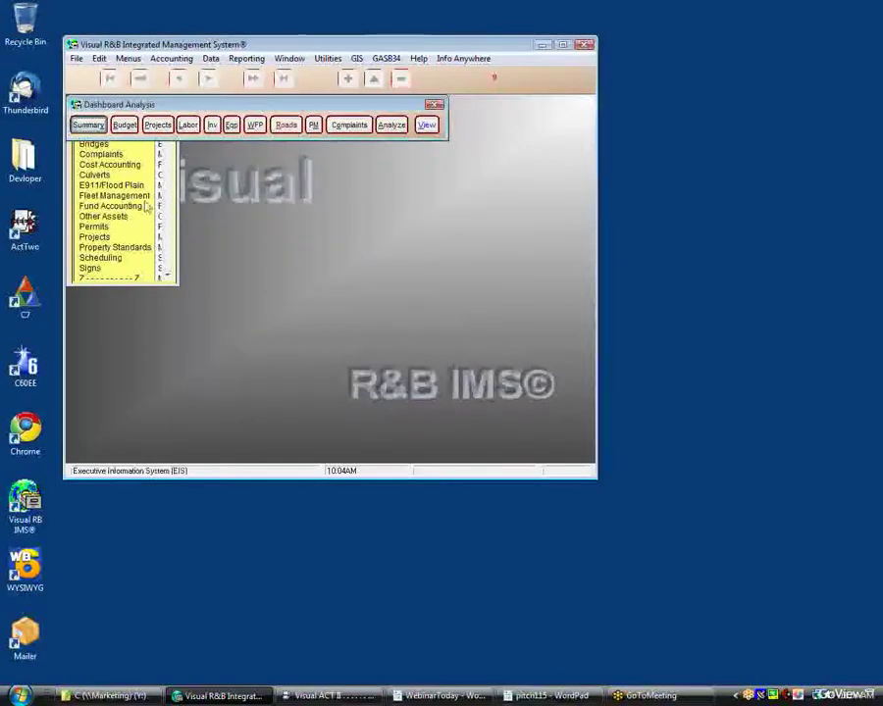
- Open the dashboard's current fiscal year budget to actual spending analysis and calculate its variances
click(125, 125)
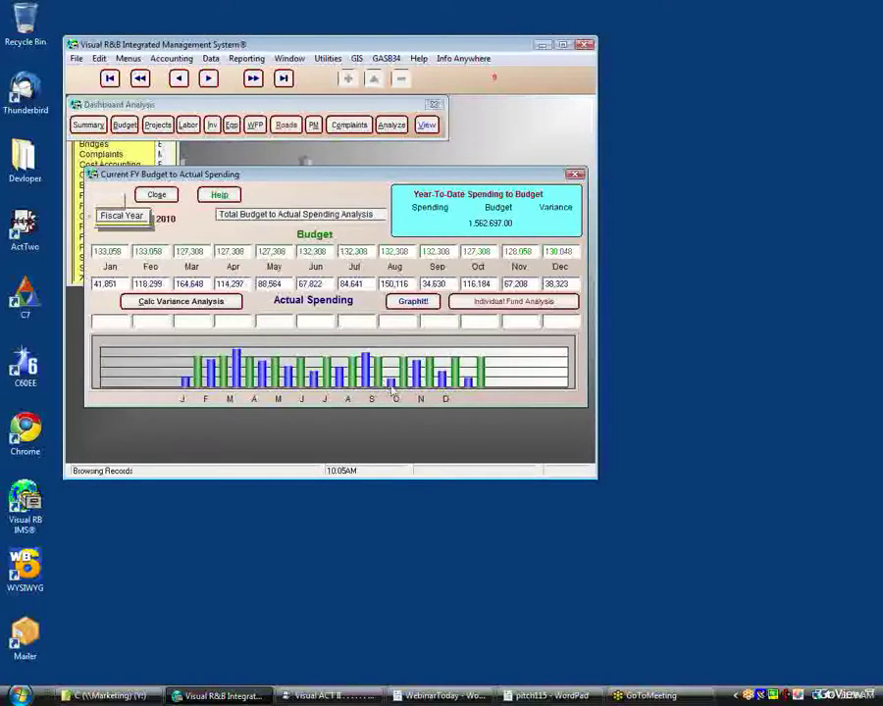
click(173, 304)
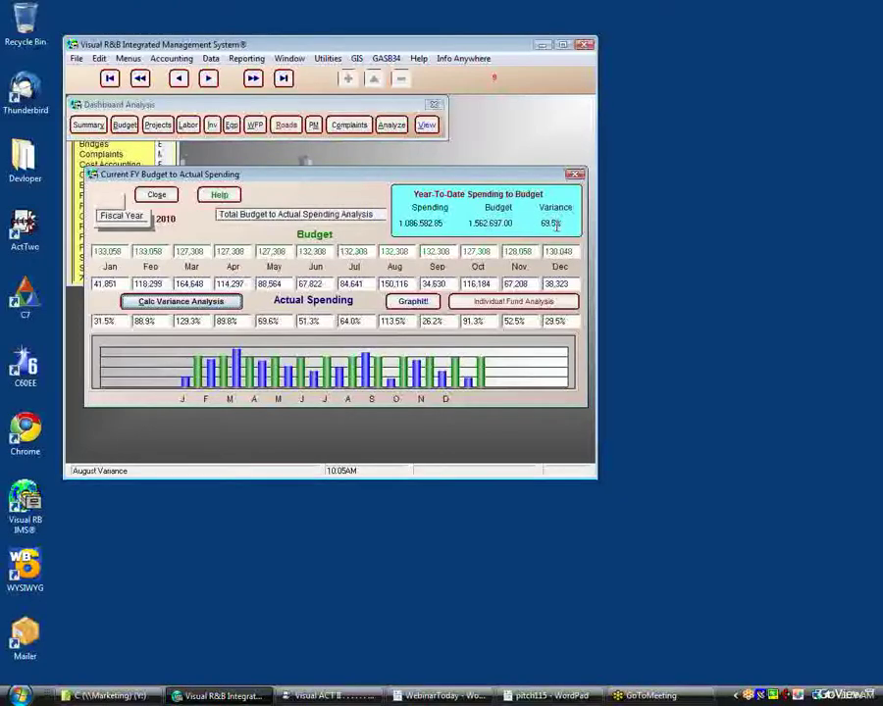
- Review the individual fund analysis for fund 342.02 with the whole window in view, and close the budget analyses and the dashboard
click(530, 305)
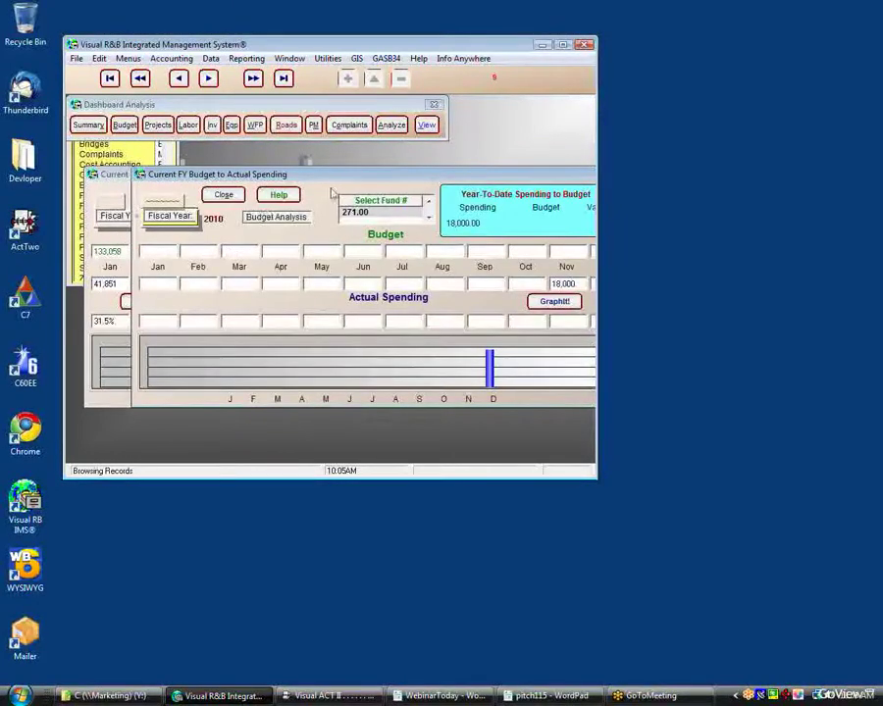
click(369, 214)
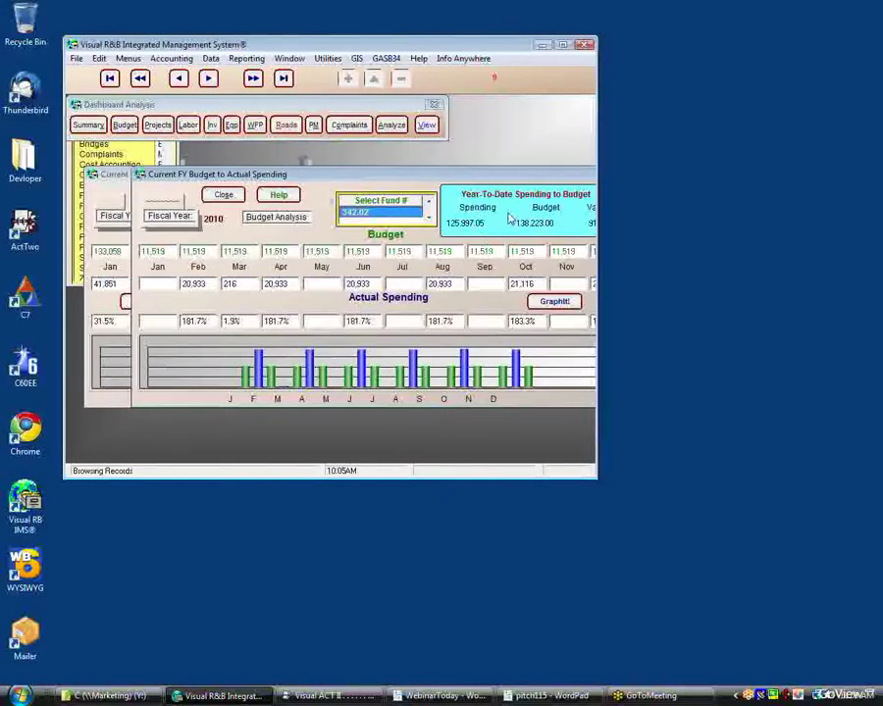
drag(503, 175, 446, 178)
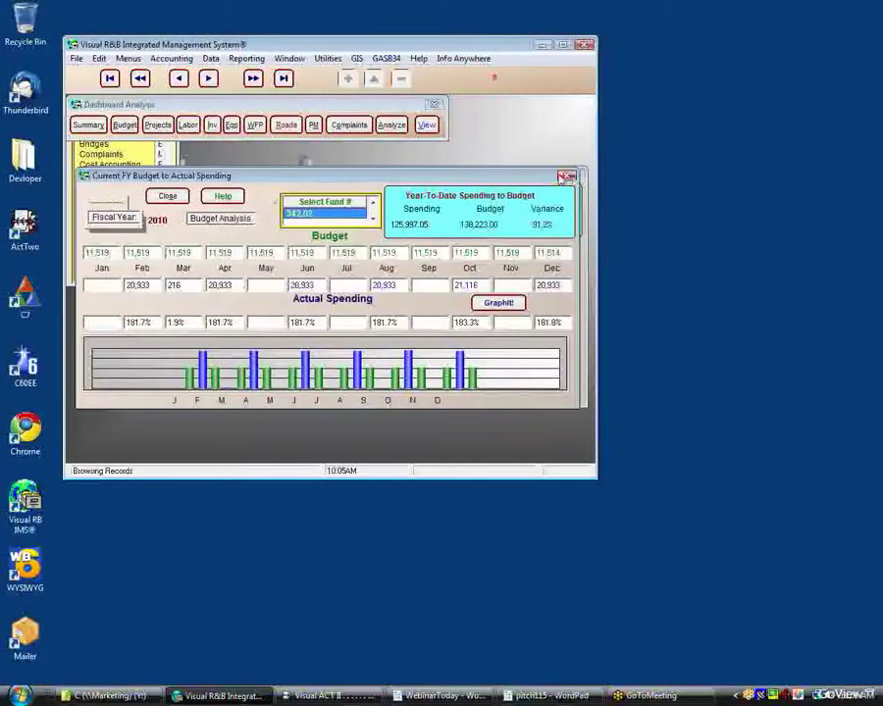
click(572, 175)
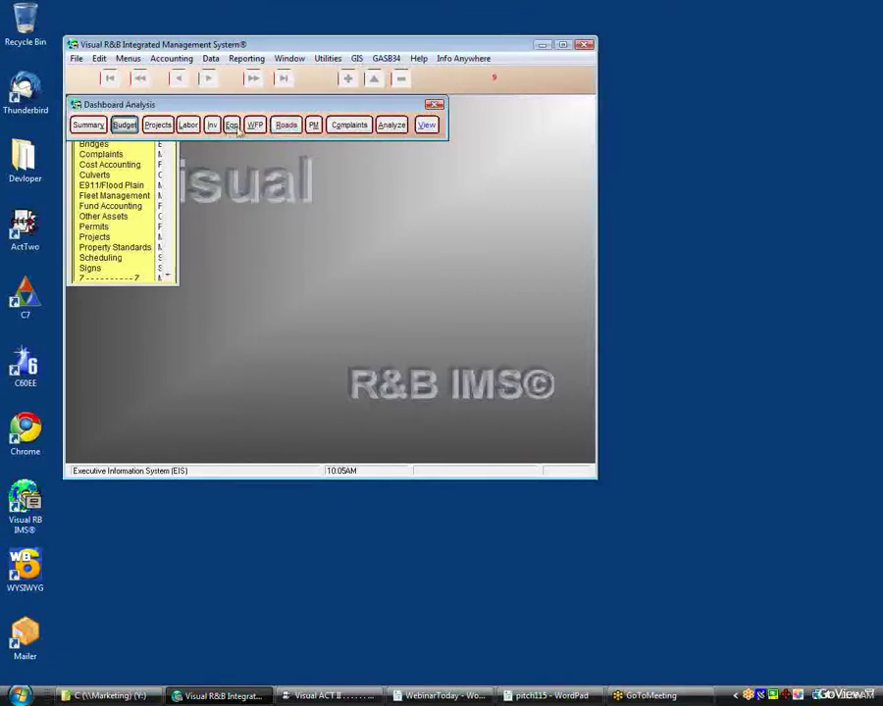
click(432, 106)
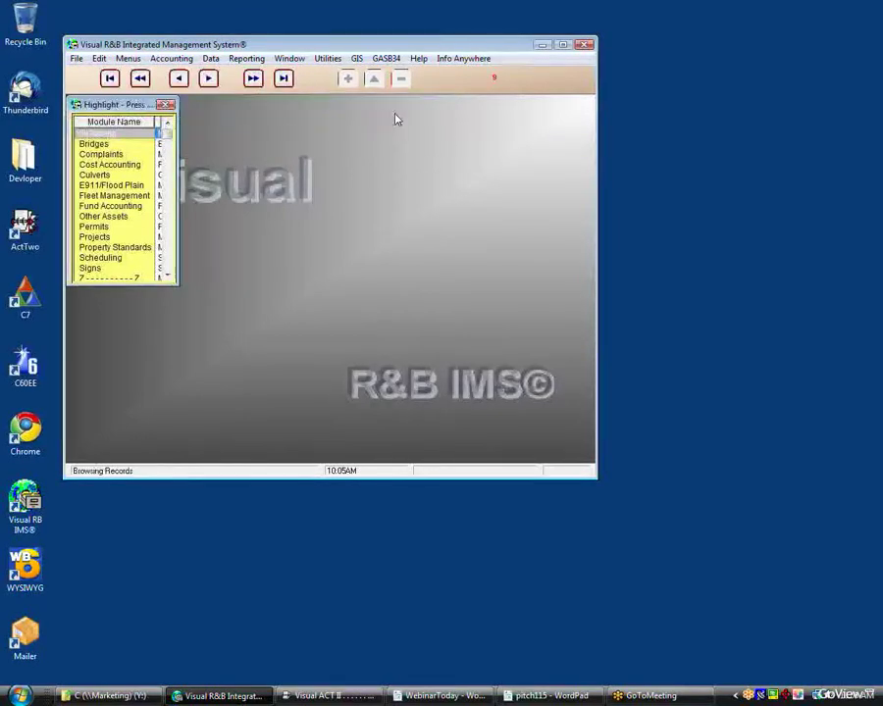
- Open the FEMA Menu and reposition its window so that it partly overlaps the main window's lower edge
click(129, 59)
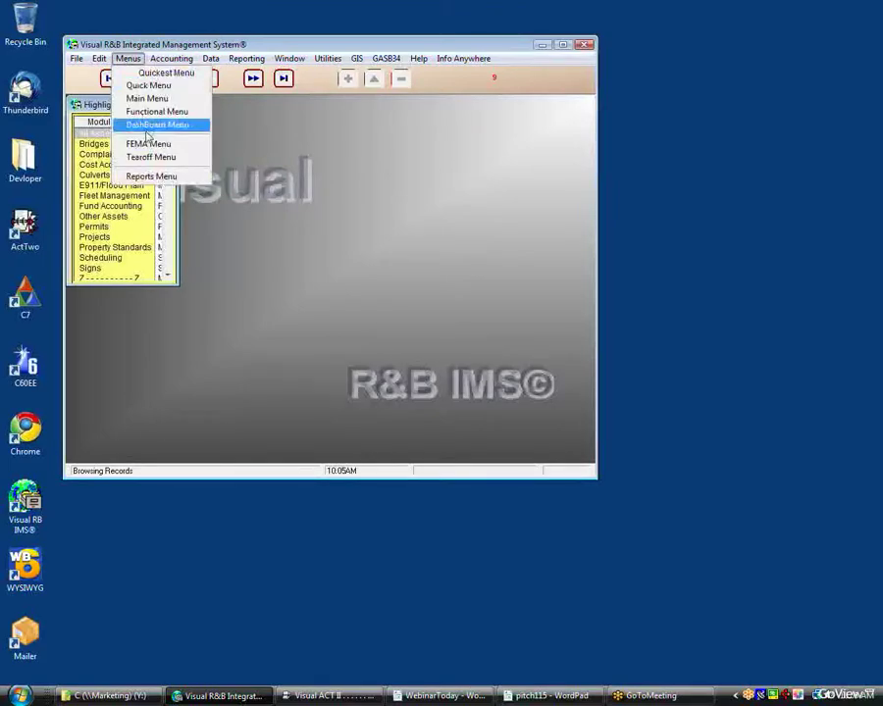
click(147, 144)
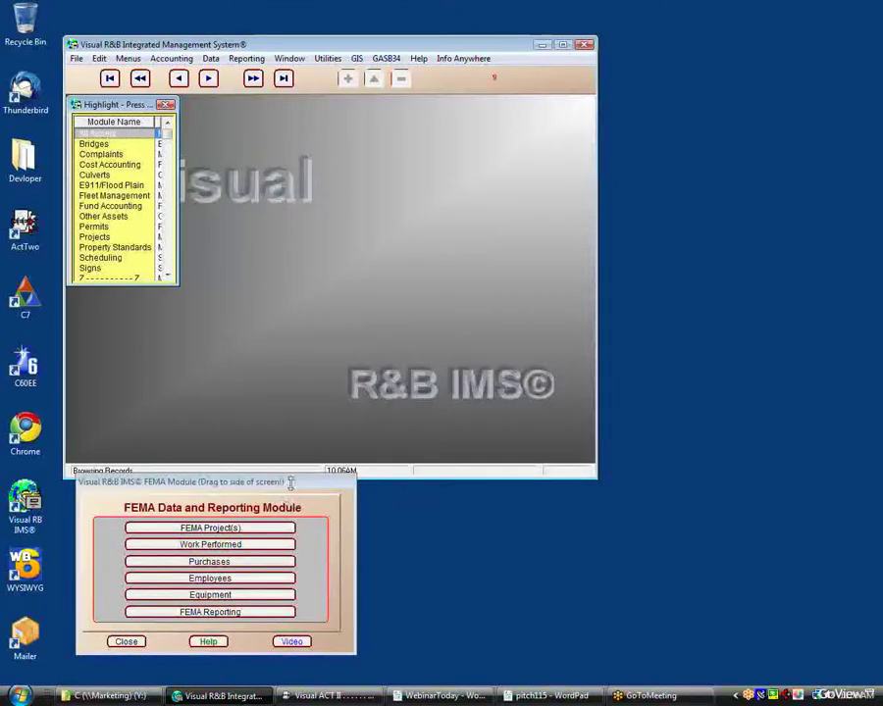
drag(282, 484, 360, 461)
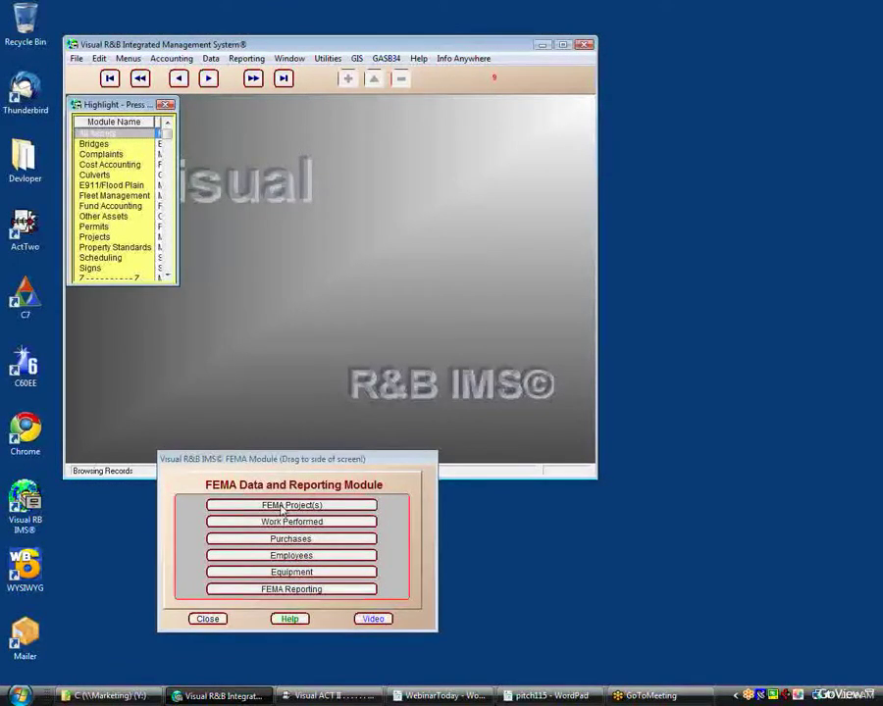
- Browse the FEMA projects, review the description page of the FEMA1679 project record and close the record
click(281, 507)
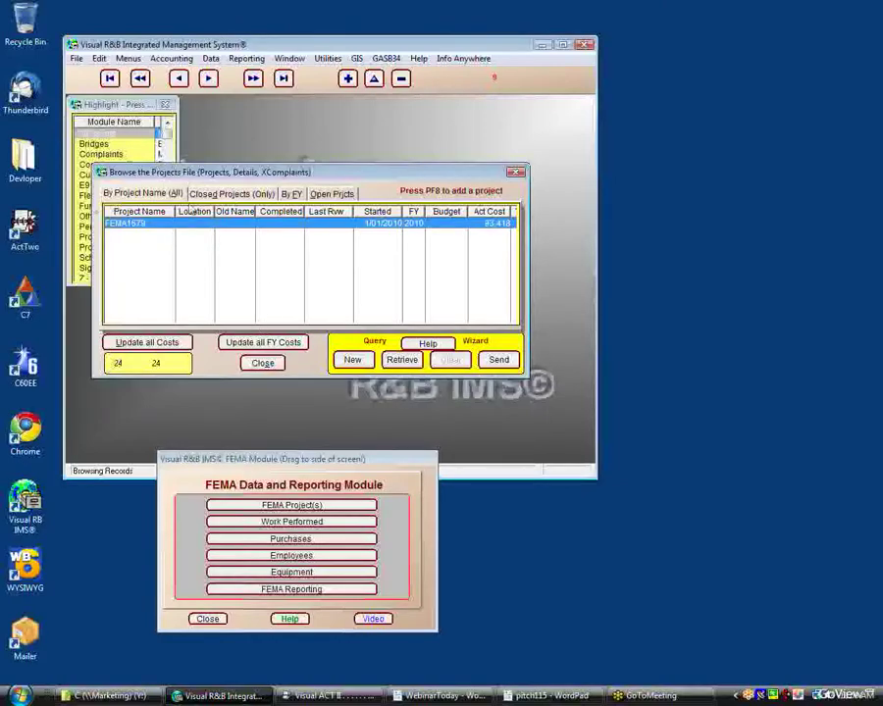
double_click(240, 226)
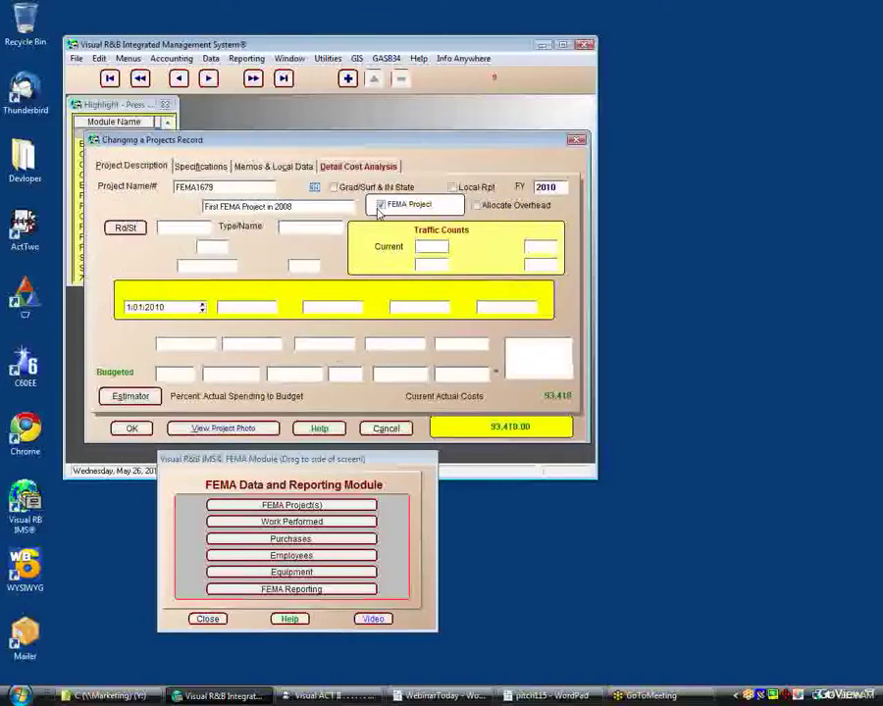
click(133, 430)
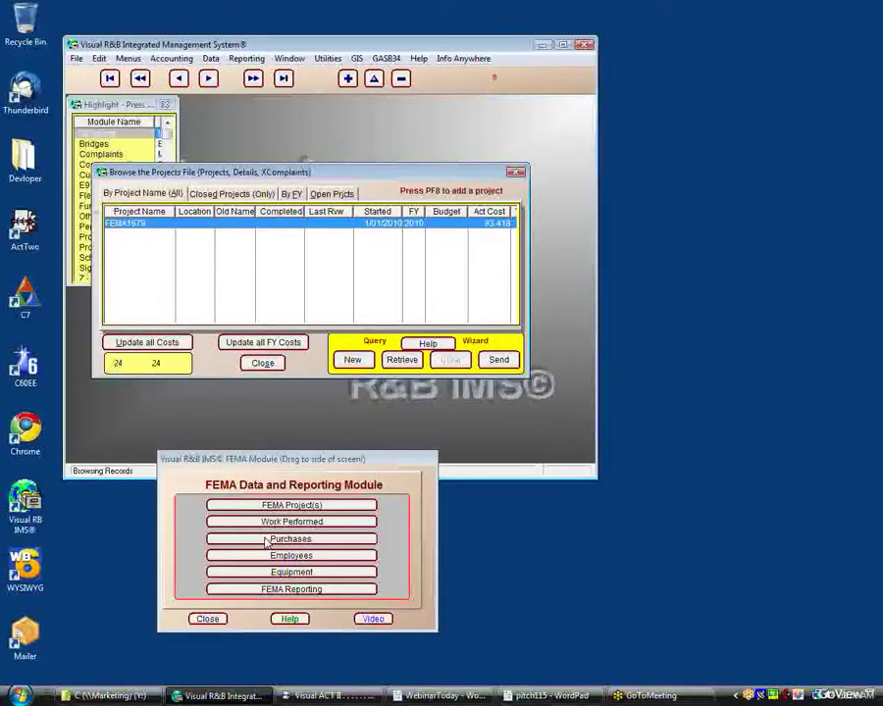
- Review the available FEMA reports, highlight the FEMA Form 90-123 labor report and leave the report selection without running one
click(257, 590)
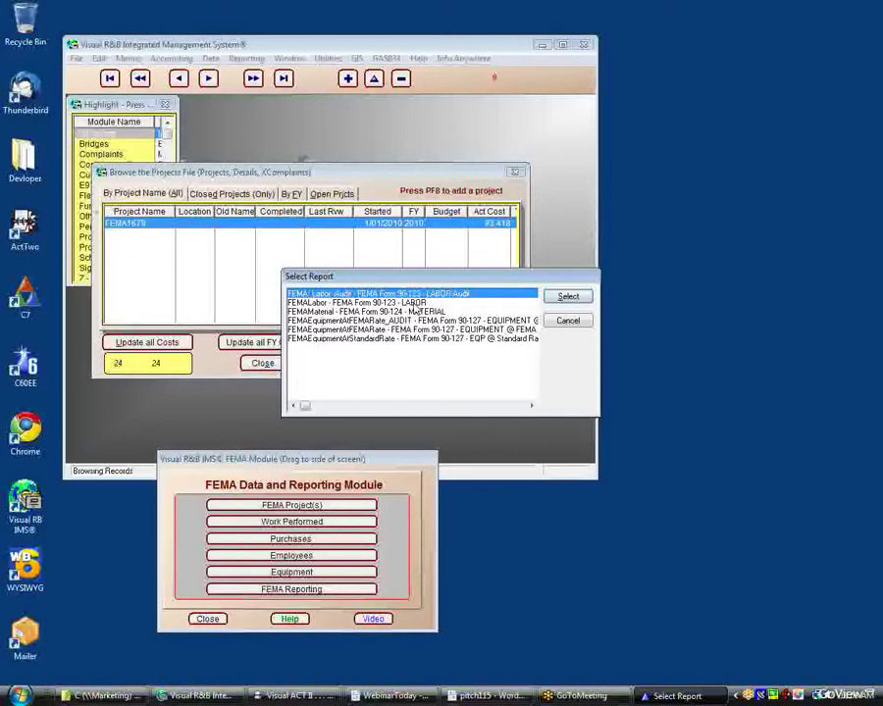
click(429, 303)
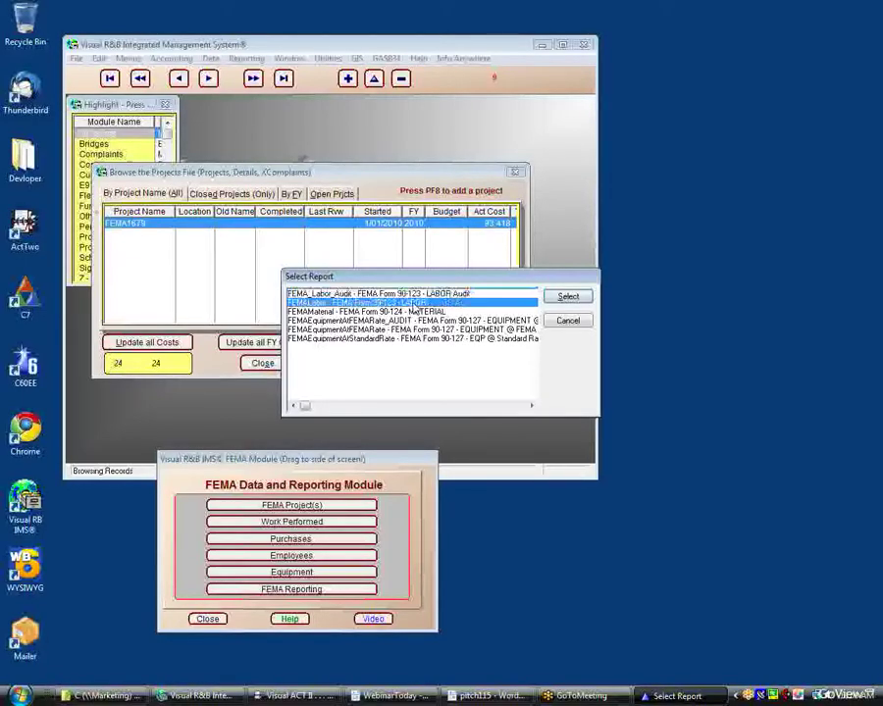
click(559, 326)
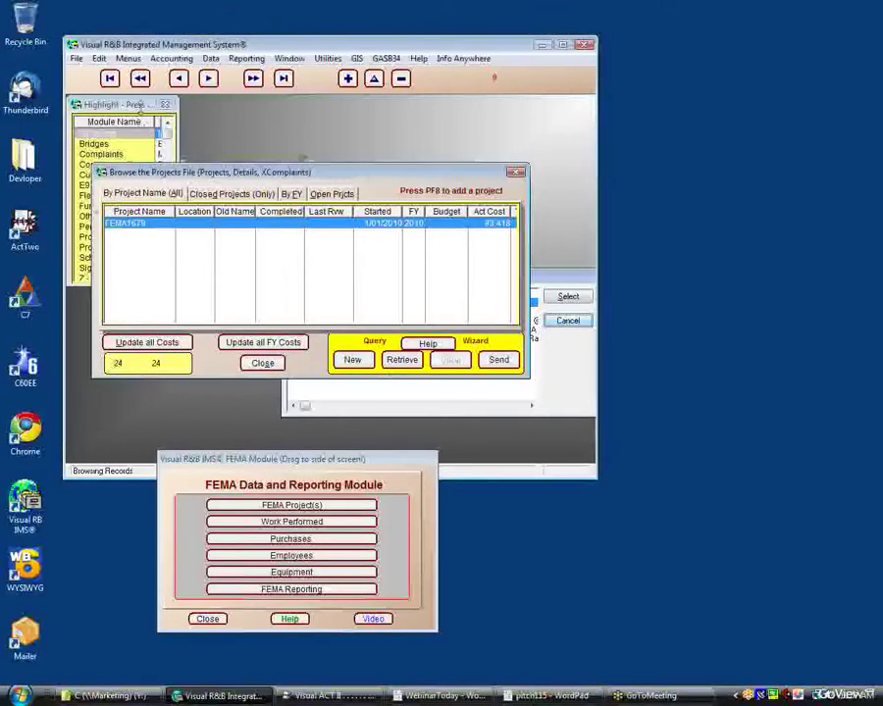
- Add the Configuration & Setup Reports command to a Tearoff Menu and reposition it so that it partly overlaps the main window
click(128, 57)
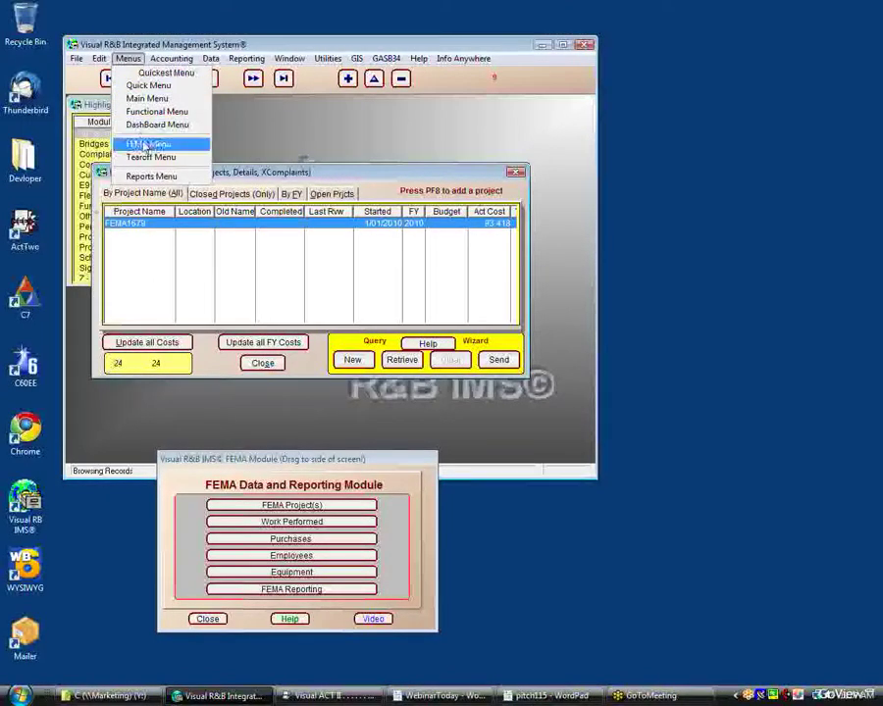
click(151, 157)
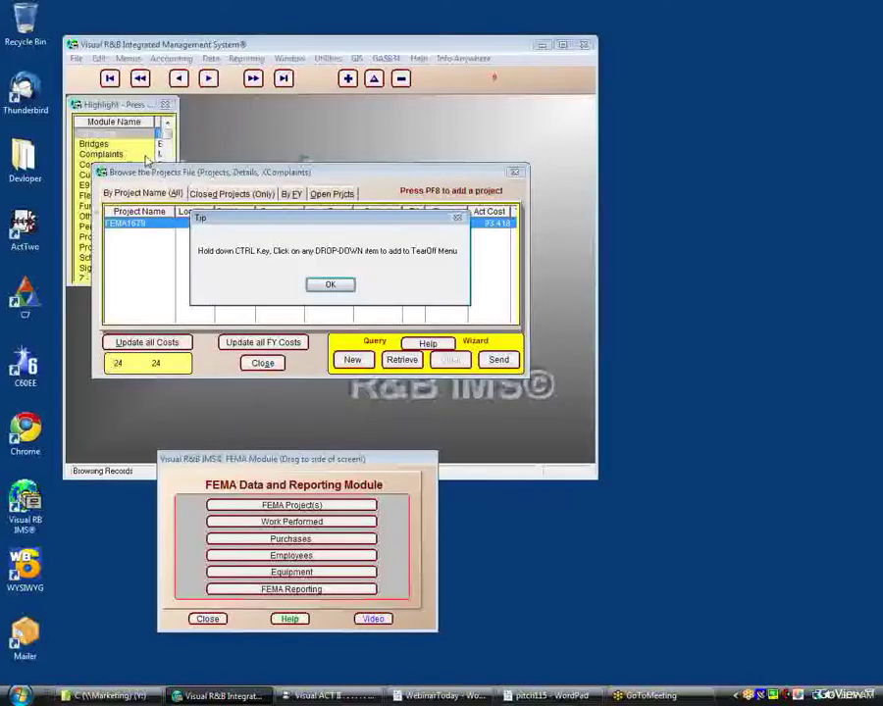
click(332, 286)
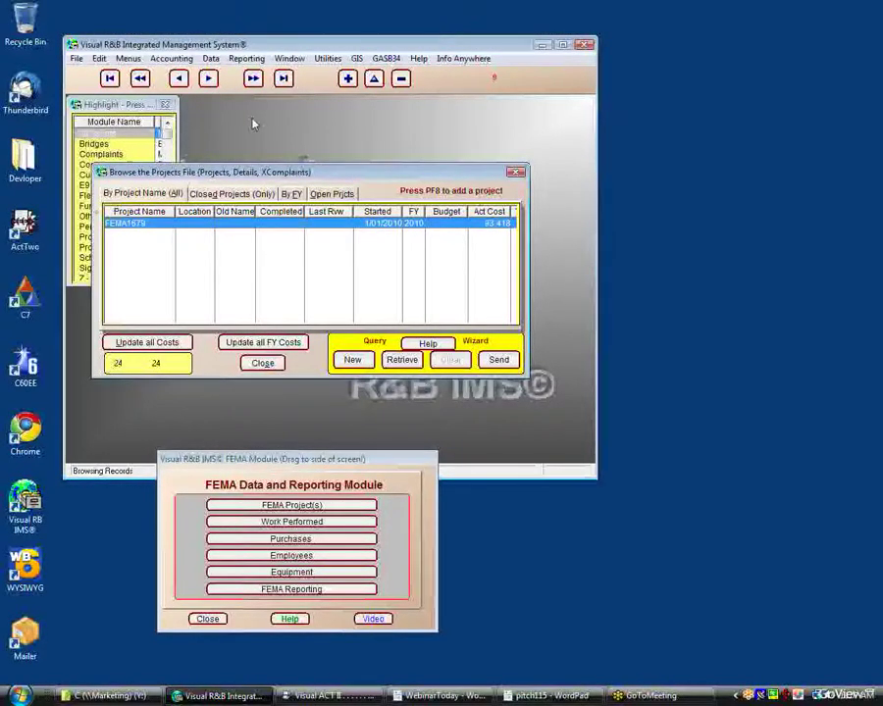
click(246, 59)
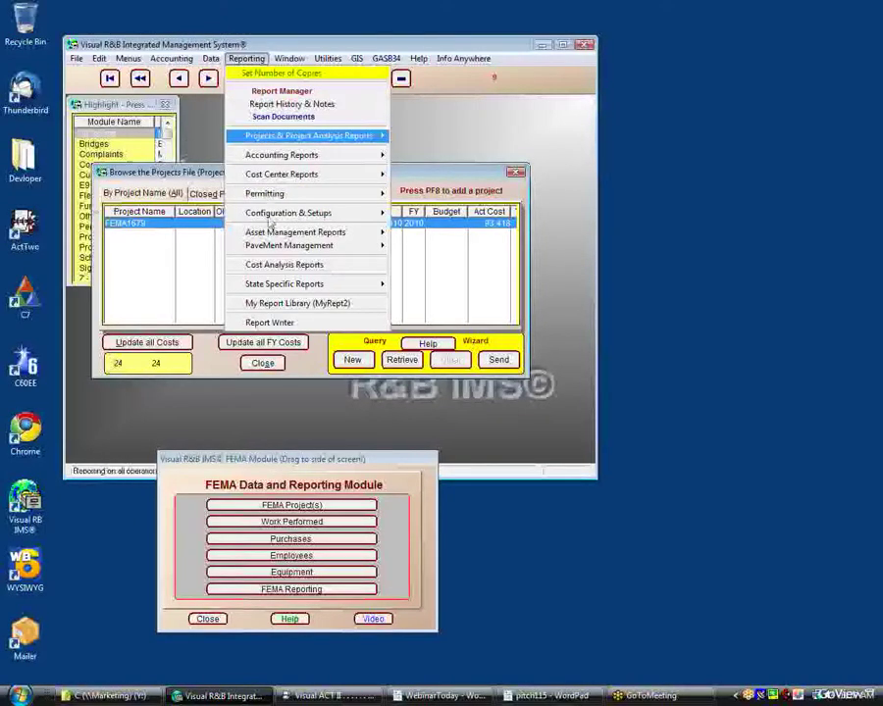
mouse_move(348, 224)
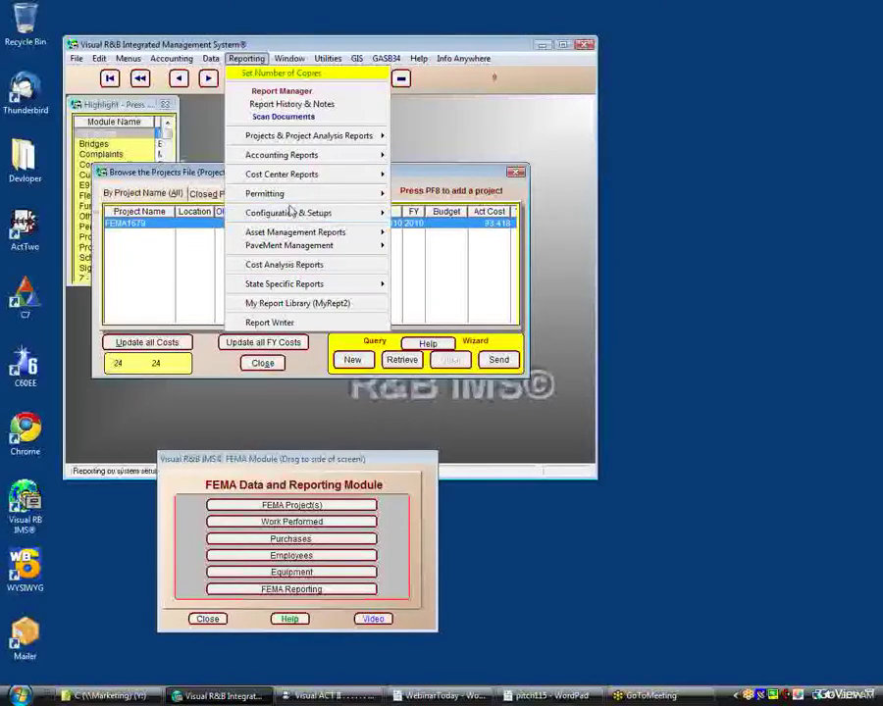
mouse_move(291, 215)
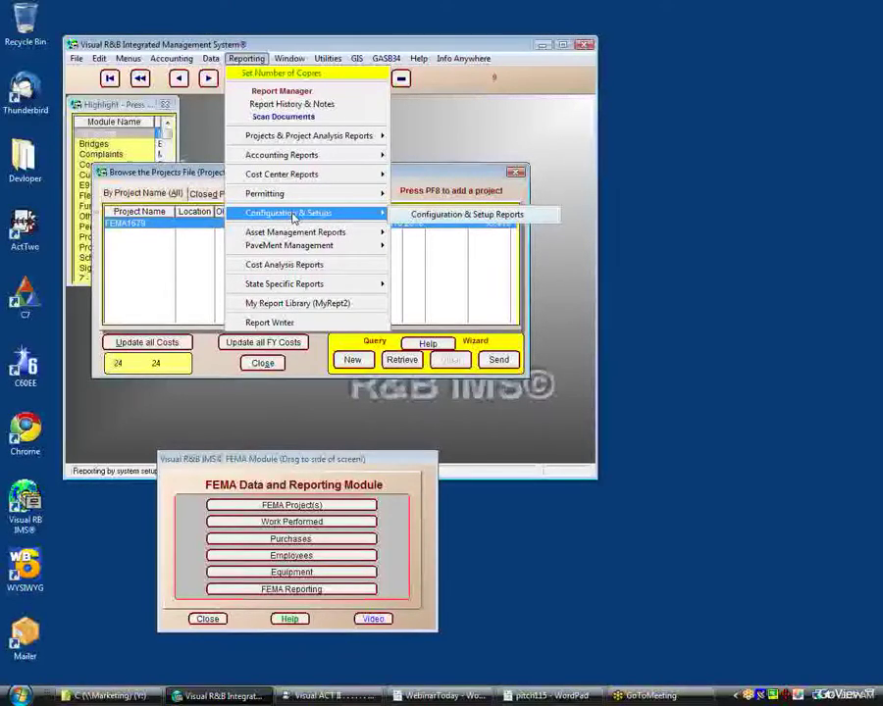
click(435, 215)
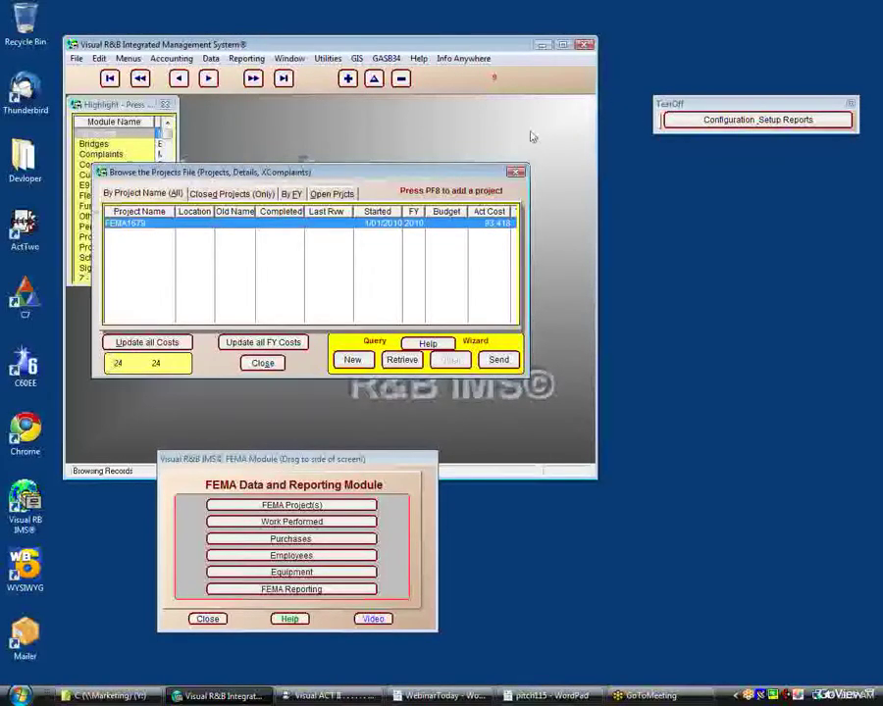
drag(706, 103, 540, 128)
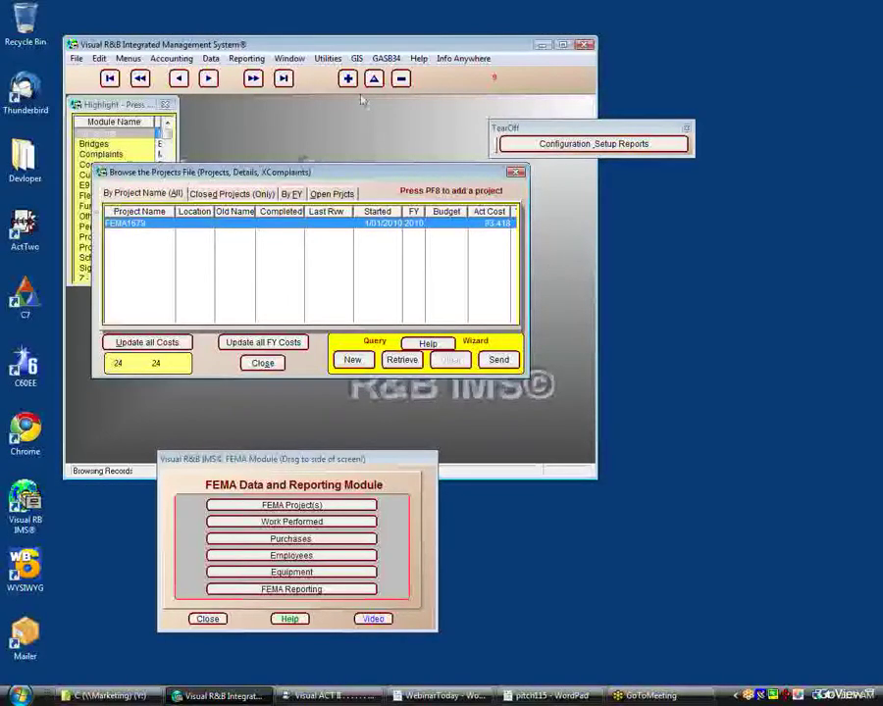
- Review the complete accounting commands that can be added to the Tearoff Menu
click(174, 59)
mouse_move(226, 90)
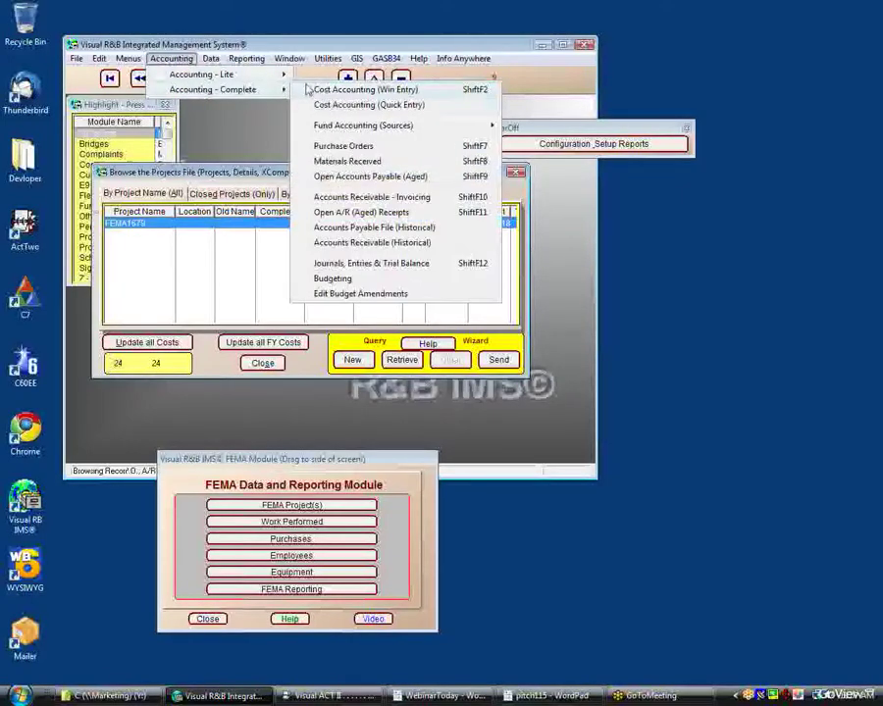
click(585, 211)
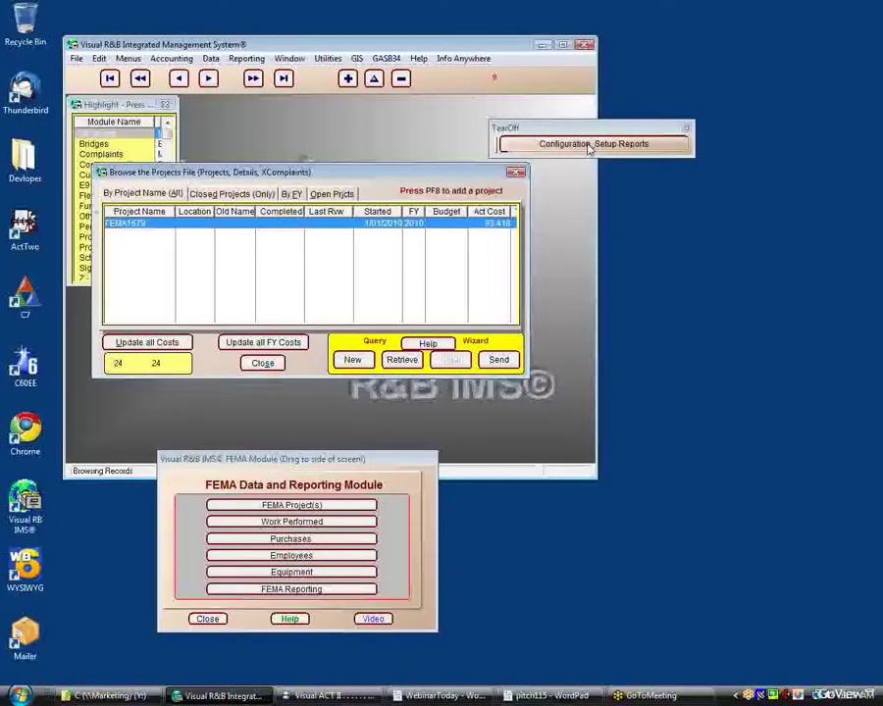
- Review the options of the Configuration Setup Reports item on the Tearoff Menu and delete the item
right_click(591, 146)
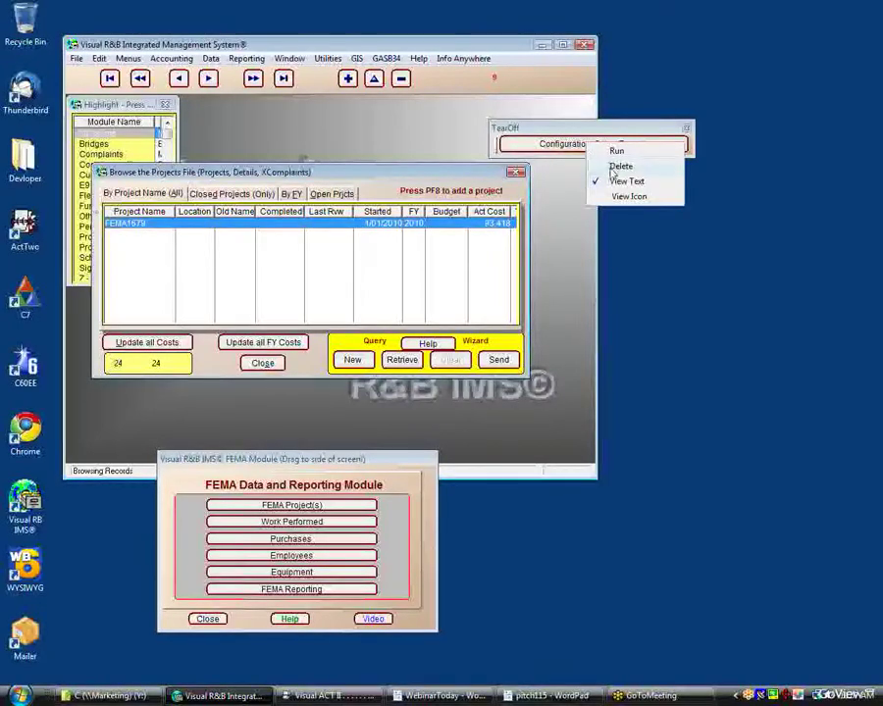
click(558, 169)
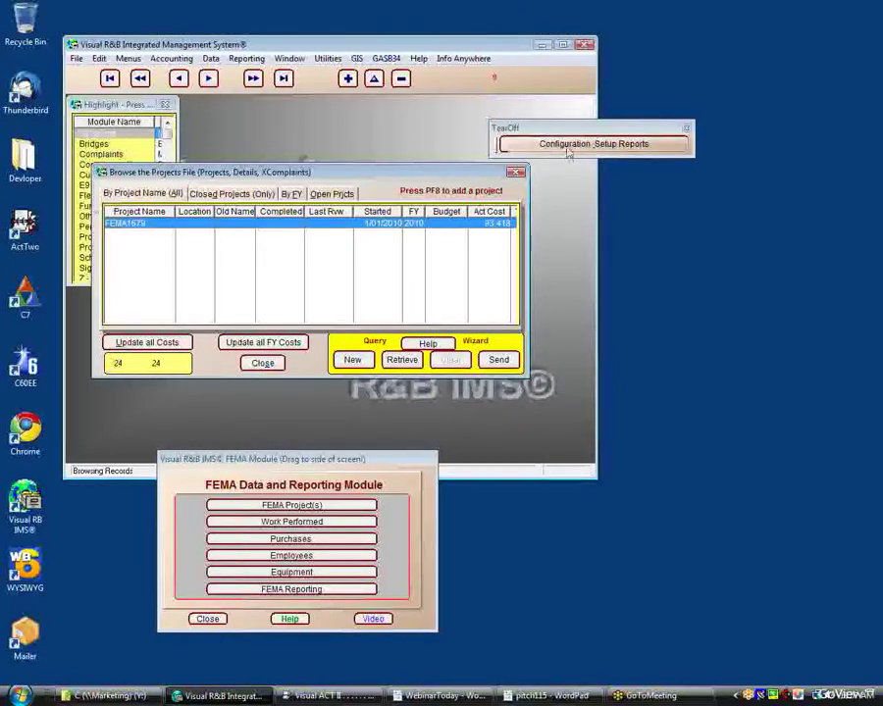
right_click(566, 146)
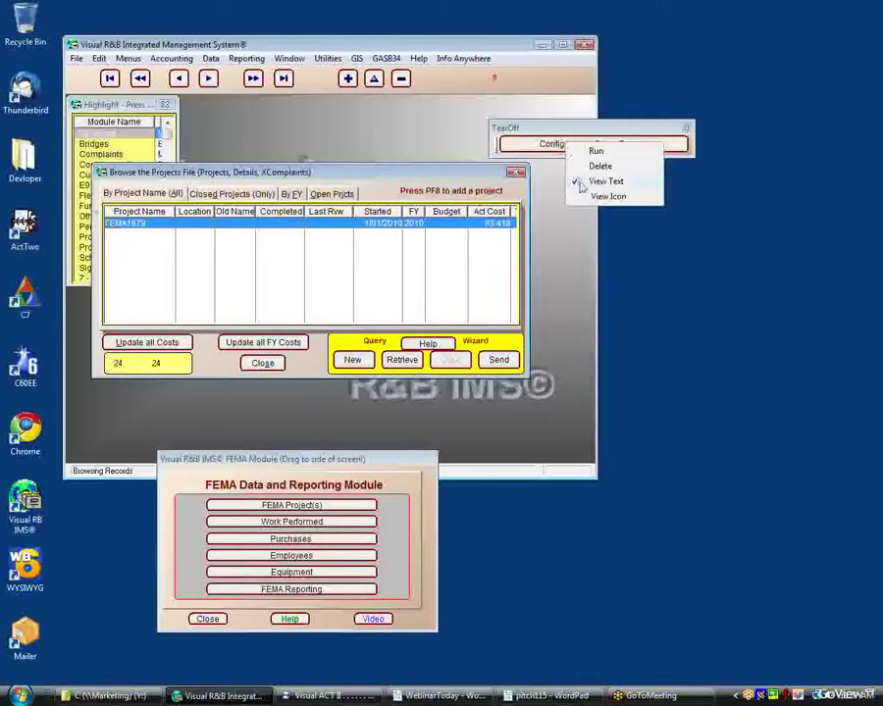
click(579, 167)
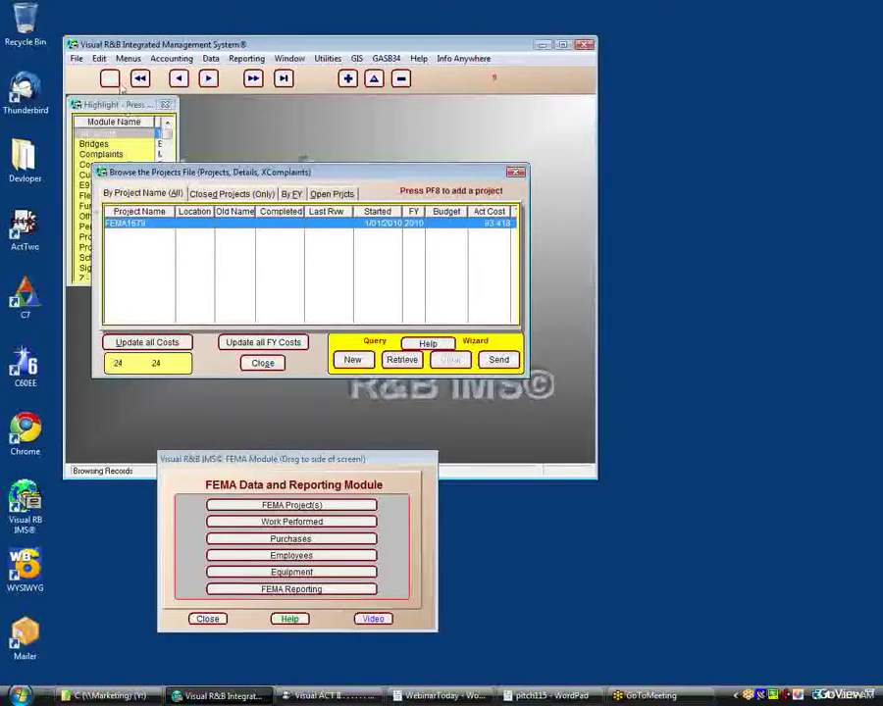
- Open the Reports Menu and move the main window partly out from behind the Report Manager
click(128, 59)
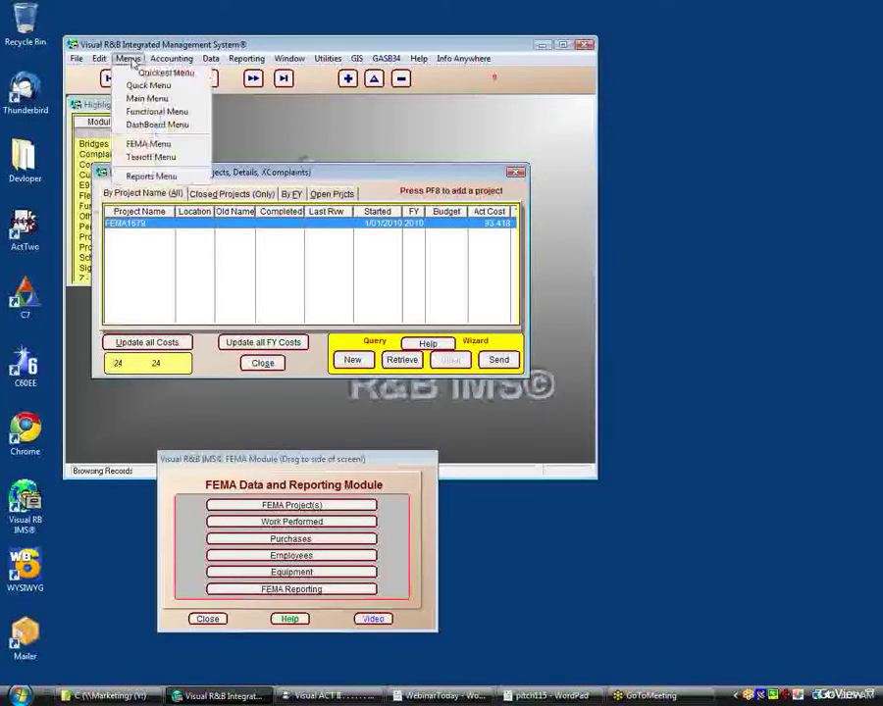
click(149, 176)
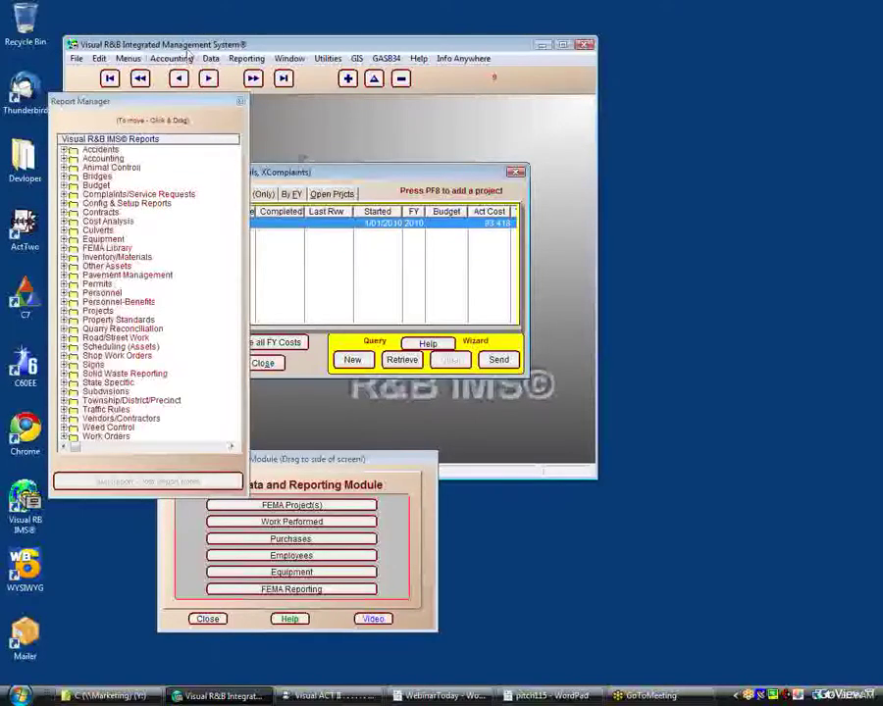
drag(135, 39, 213, 51)
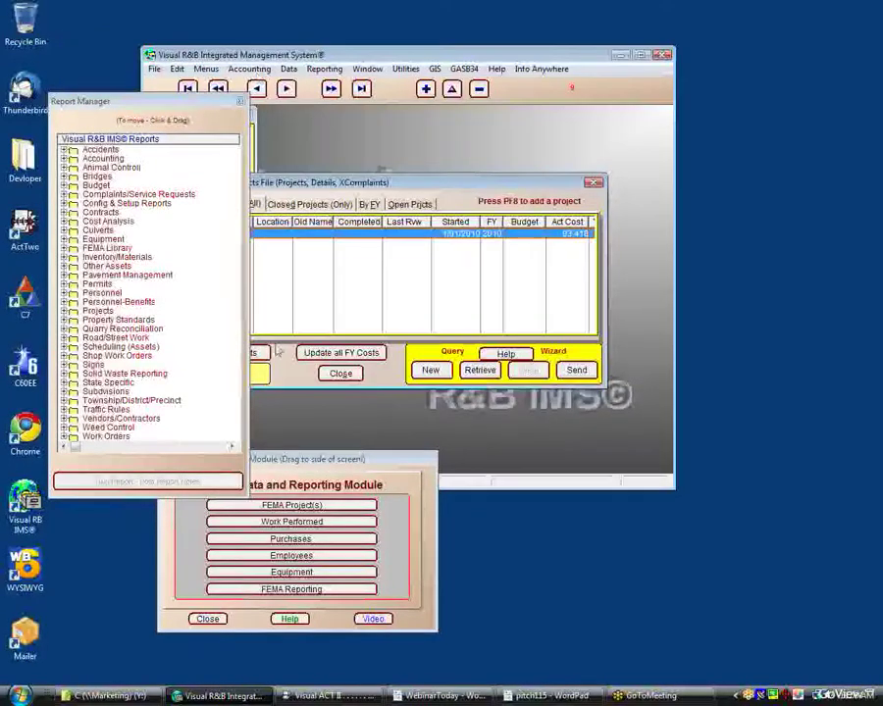
- Close the FEMA module and expand the Accidents folder in the Report Manager
click(208, 619)
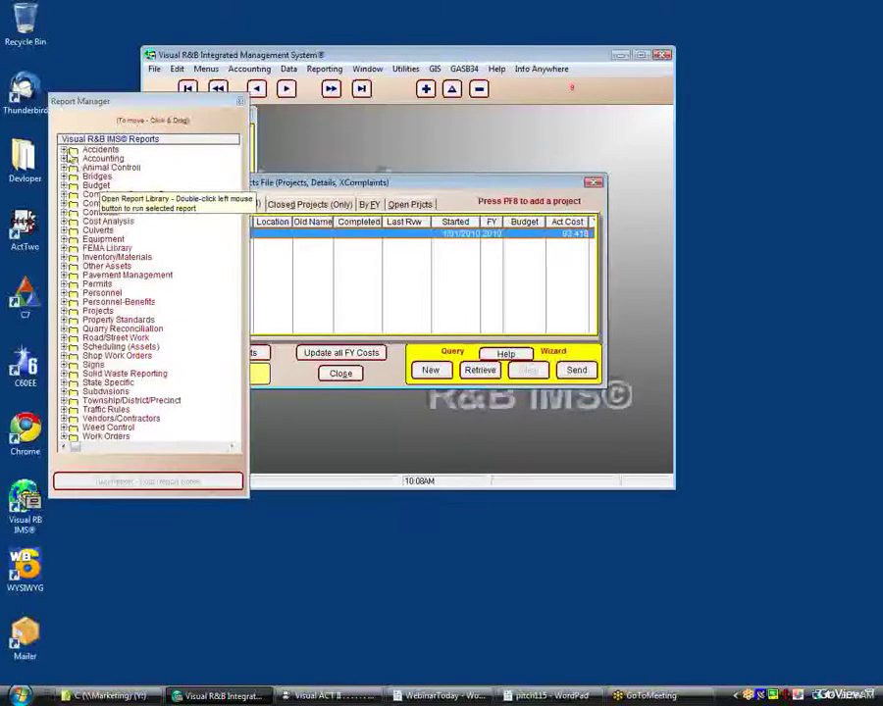
click(64, 149)
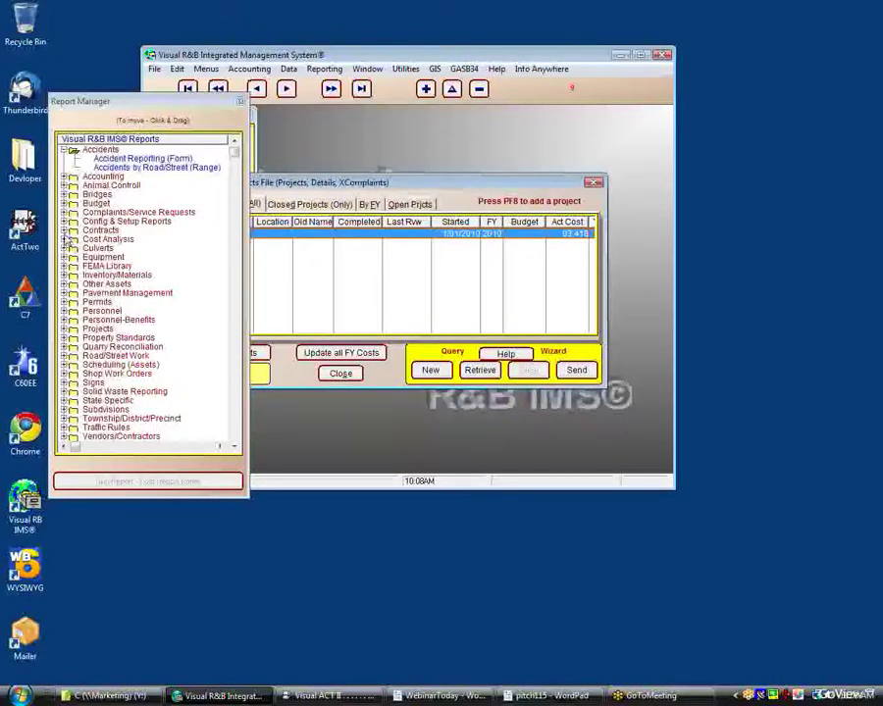
- Browse the Contracts, Culverts and Shop Work Orders report folders, and collapse Shop Work Orders again
click(65, 229)
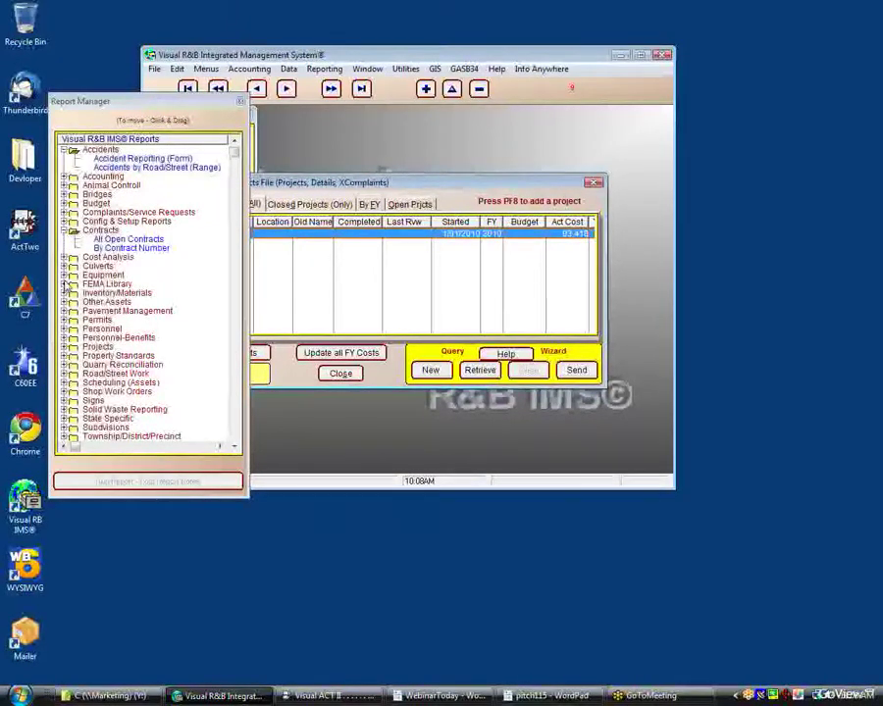
click(64, 267)
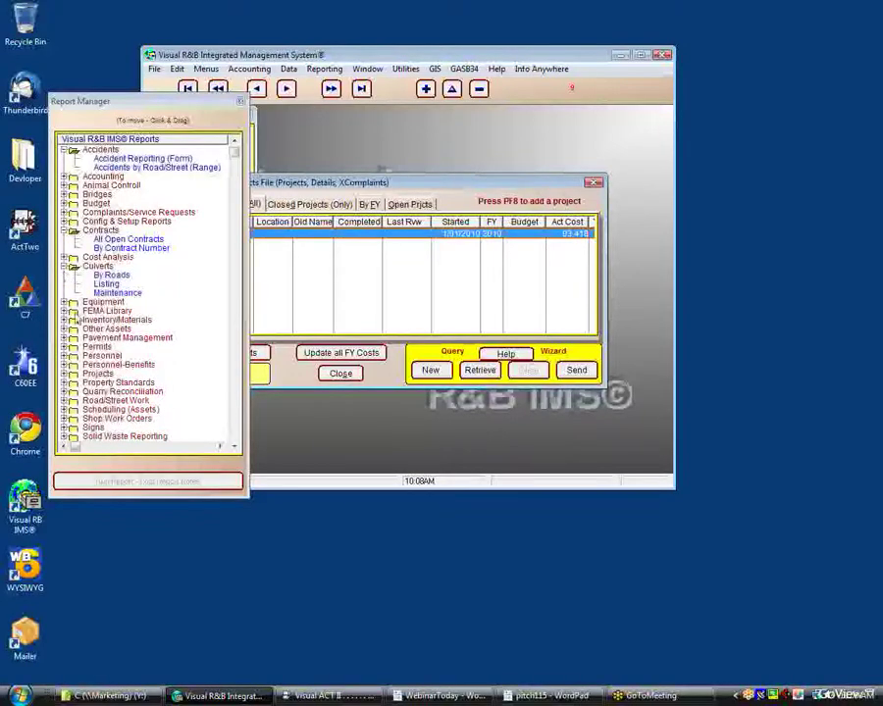
click(64, 419)
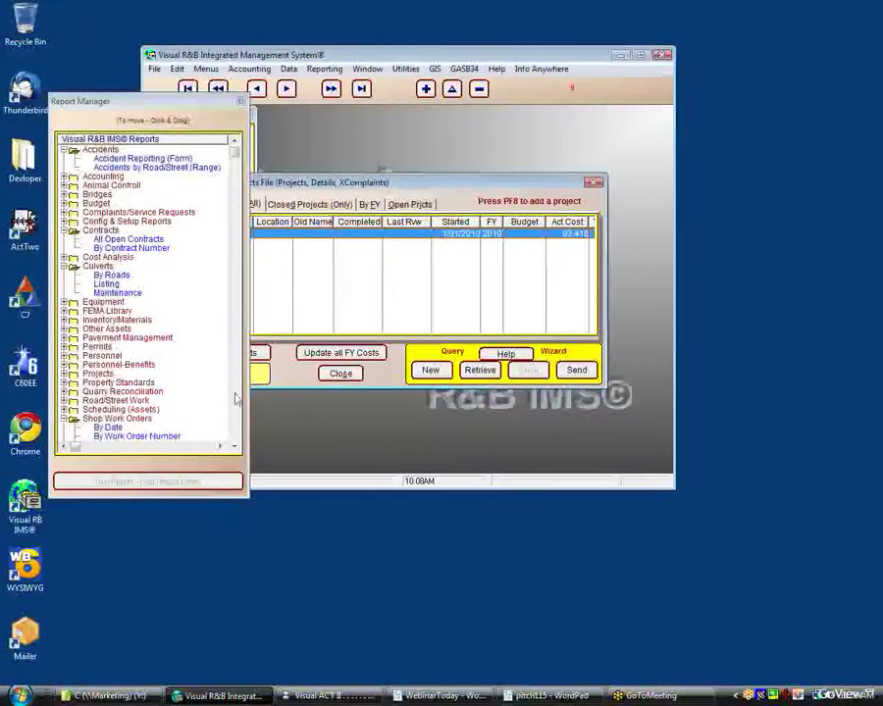
scroll(237, 397, down, 4)
scroll(236, 397, up, 4)
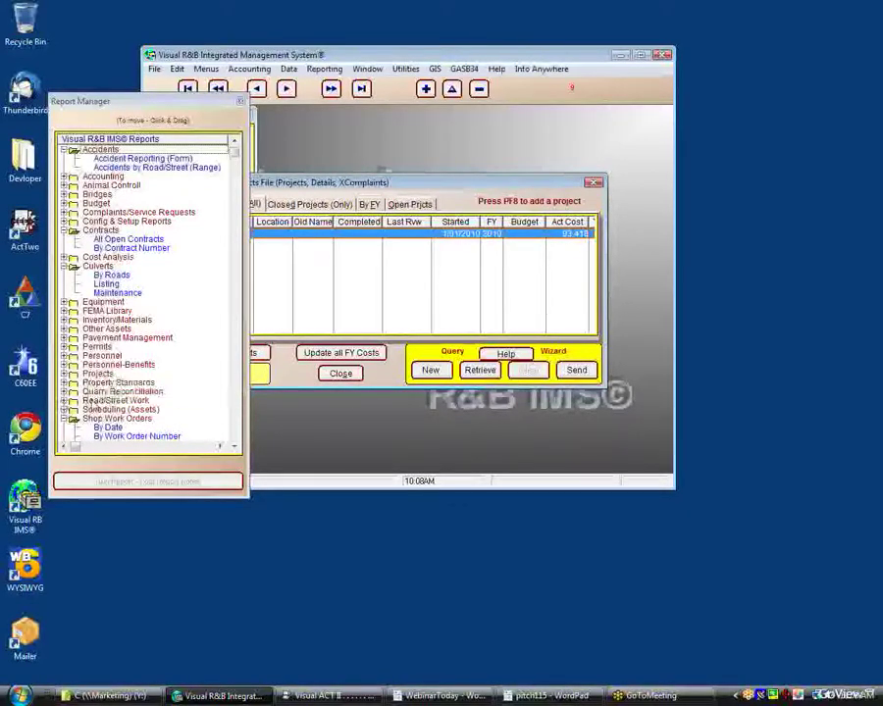
click(63, 419)
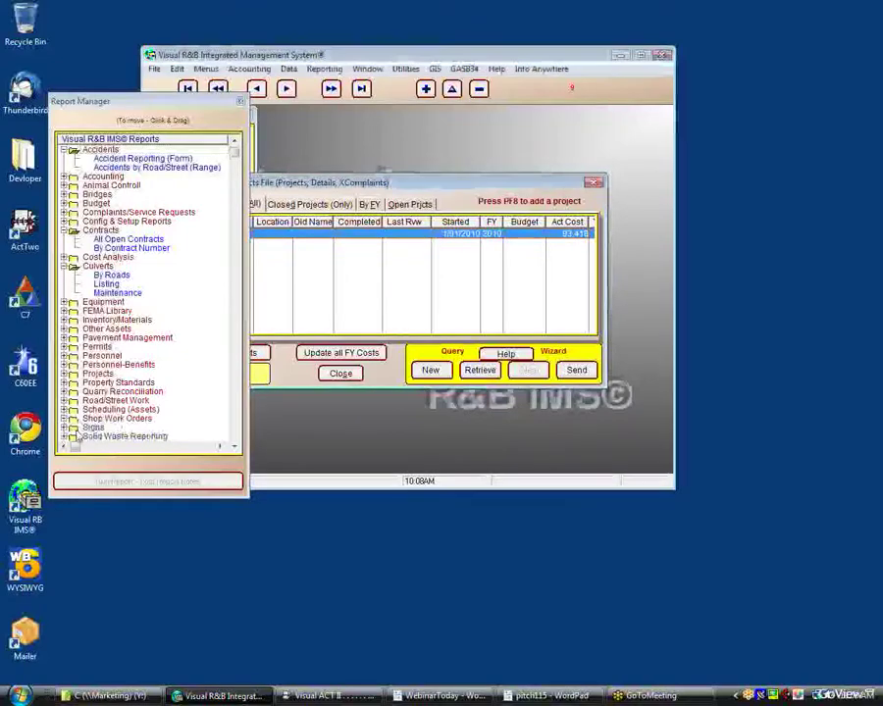
- Review the reports in the State Specific folder of the Report Manager and collapse the folder
click(234, 431)
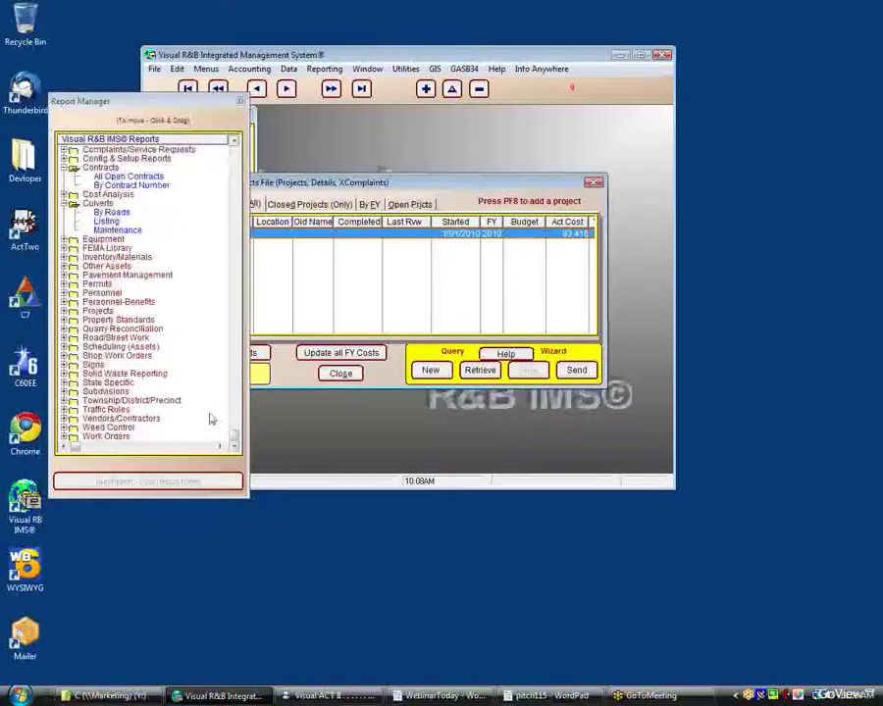
click(64, 383)
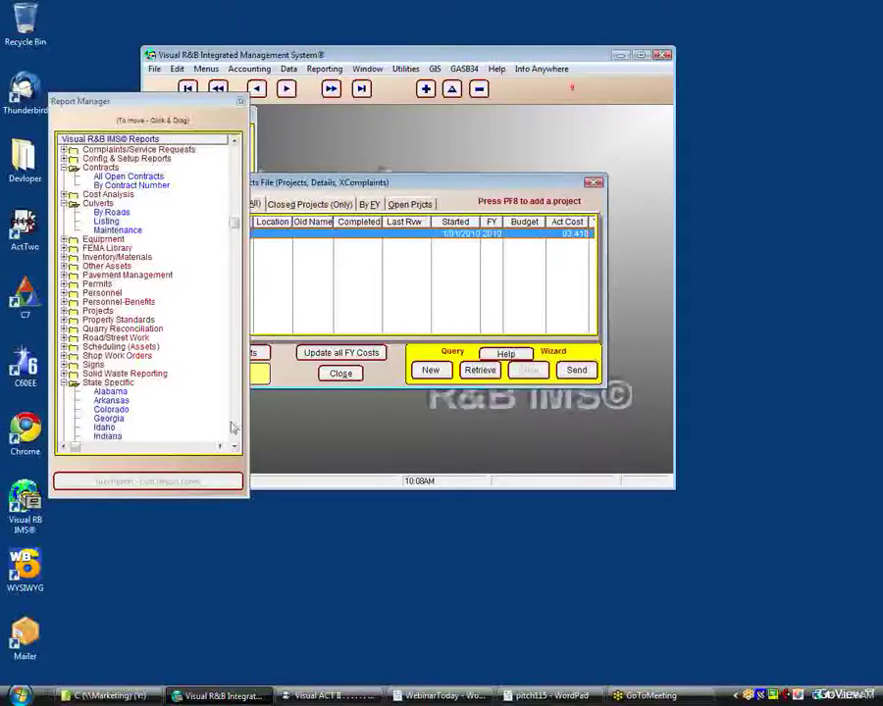
scroll(206, 382, down, 7)
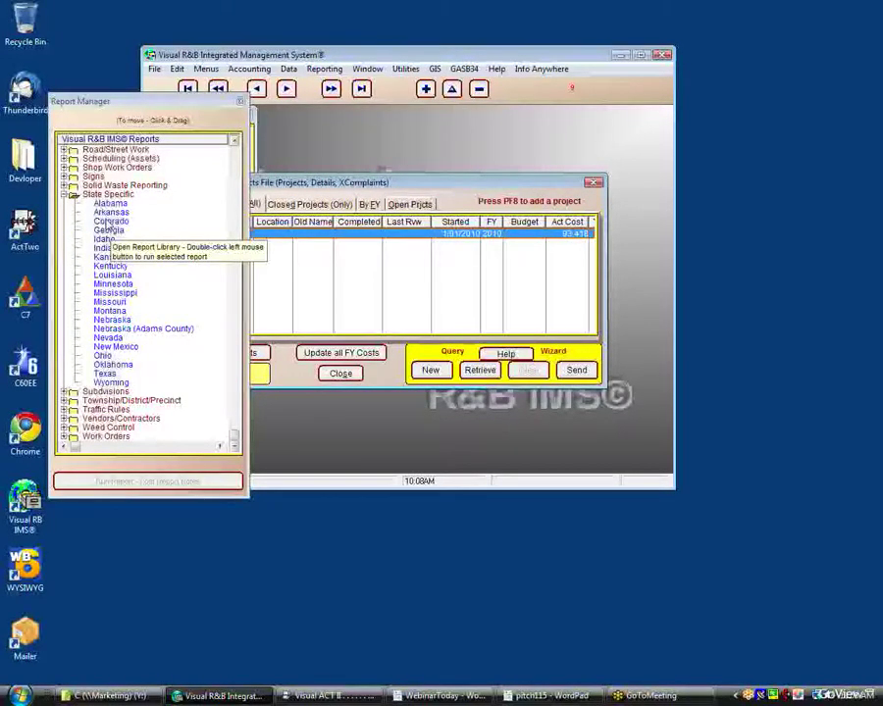
click(108, 222)
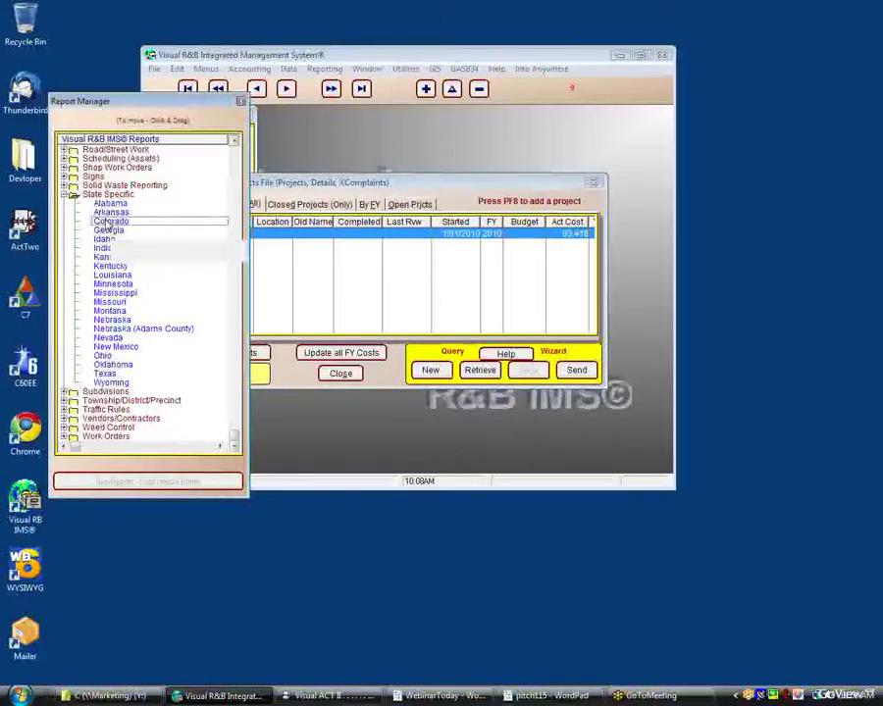
click(74, 195)
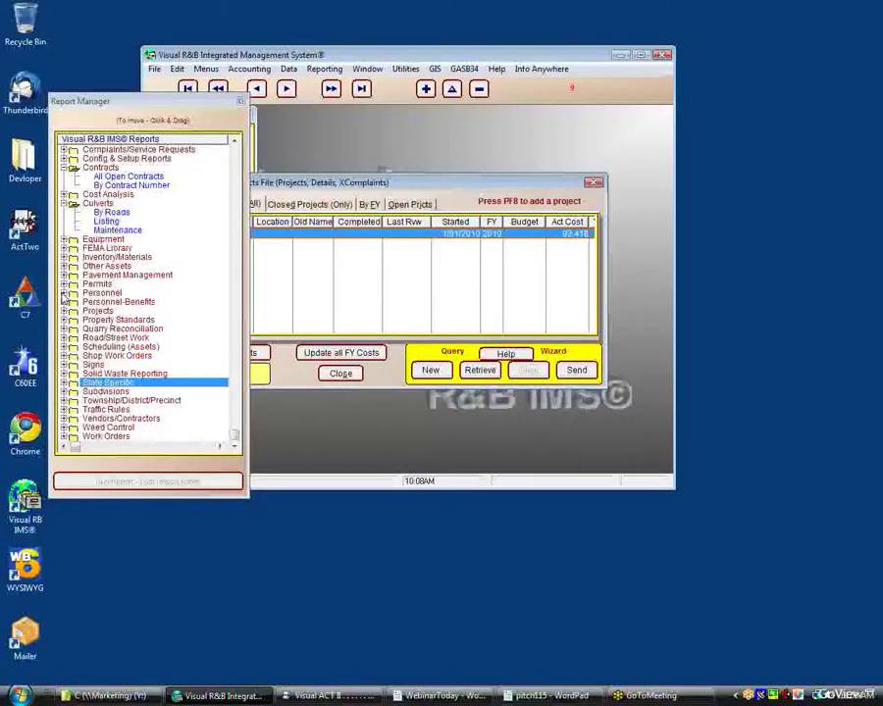
- Run the Employee Listing report from the Personnel folder with its report notes posted, and close the preview
click(64, 294)
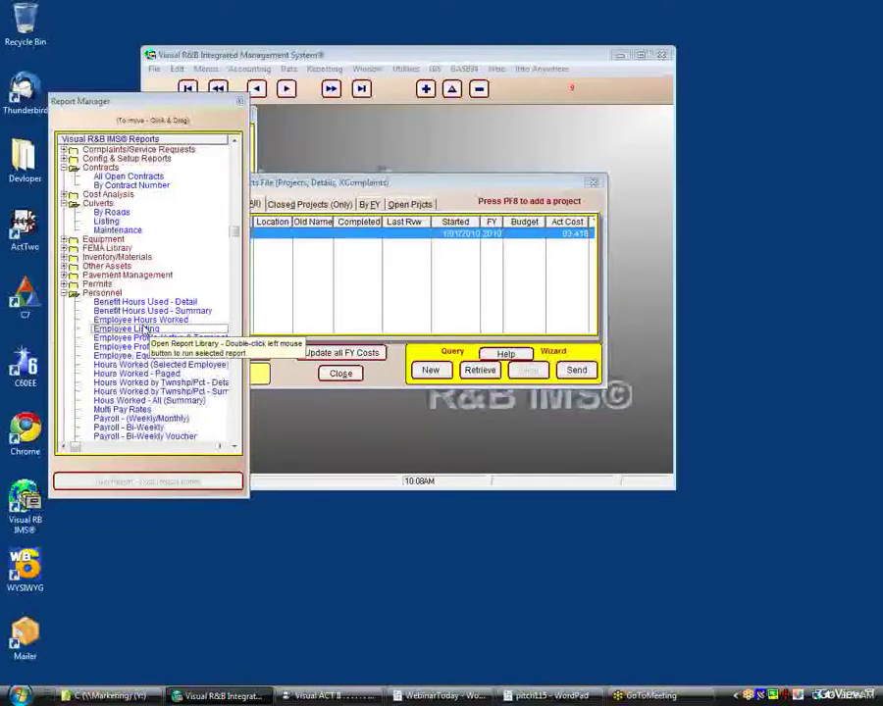
click(145, 330)
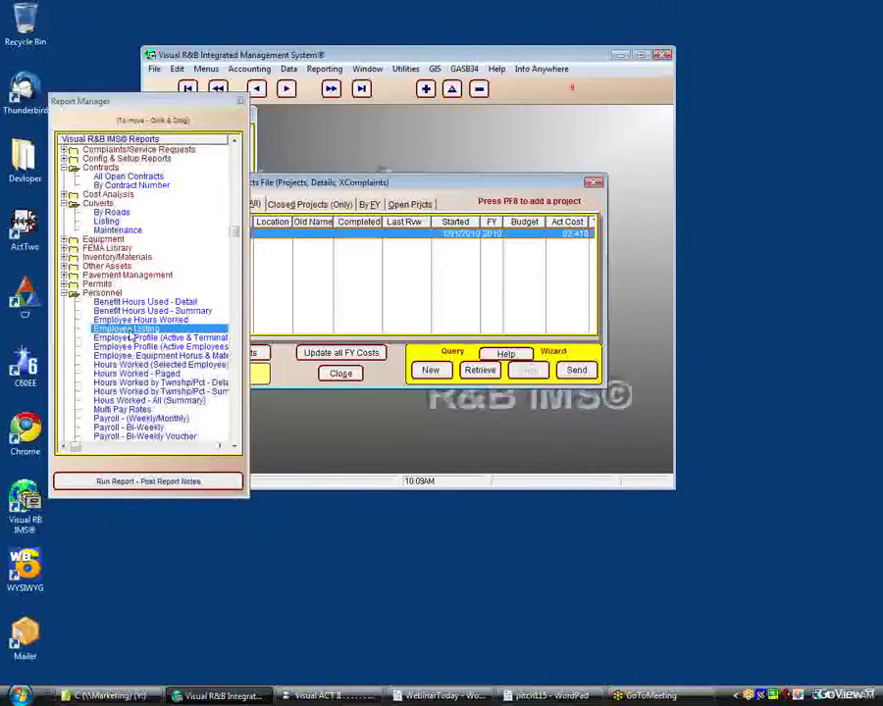
click(154, 483)
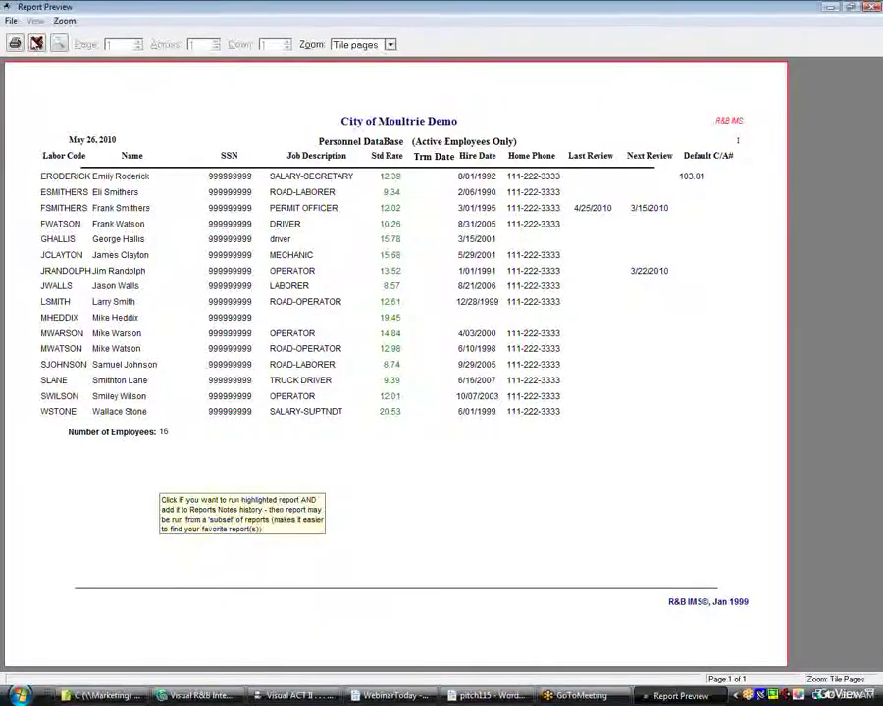
click(36, 44)
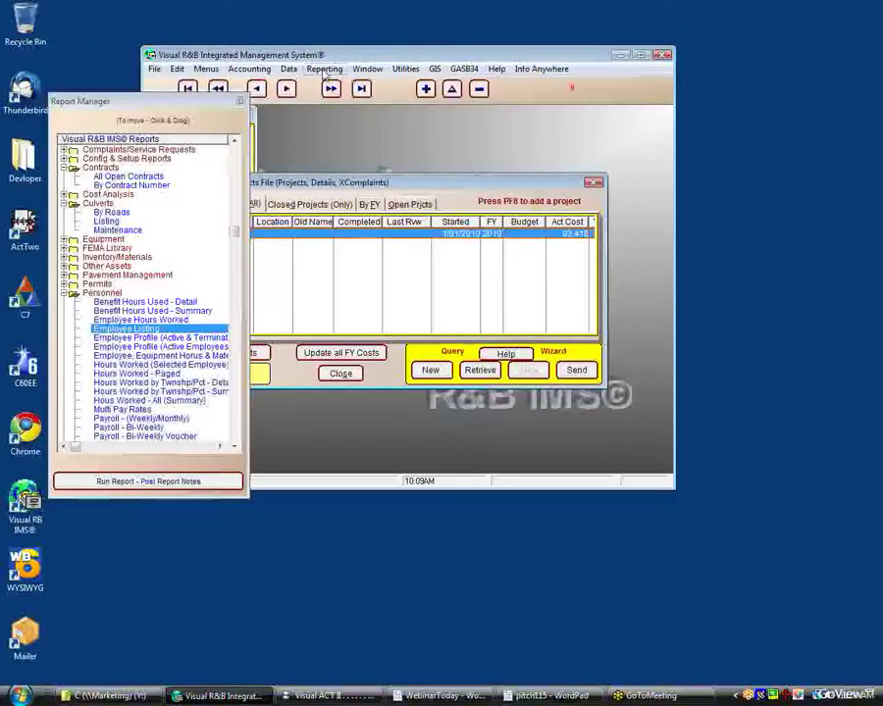
- Open the Report History & Notes window and close the Report Manager
click(324, 68)
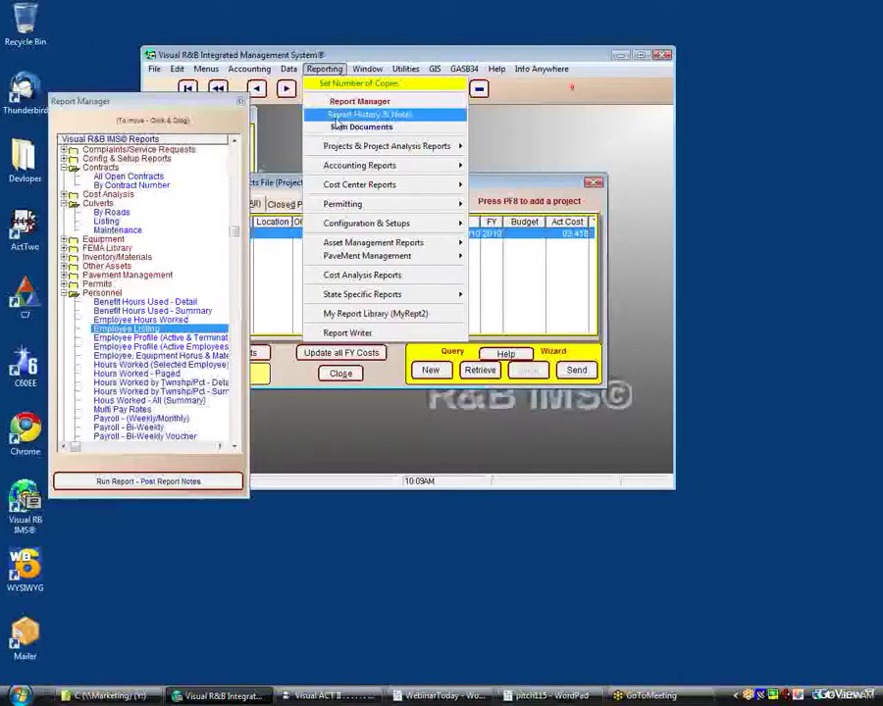
click(336, 115)
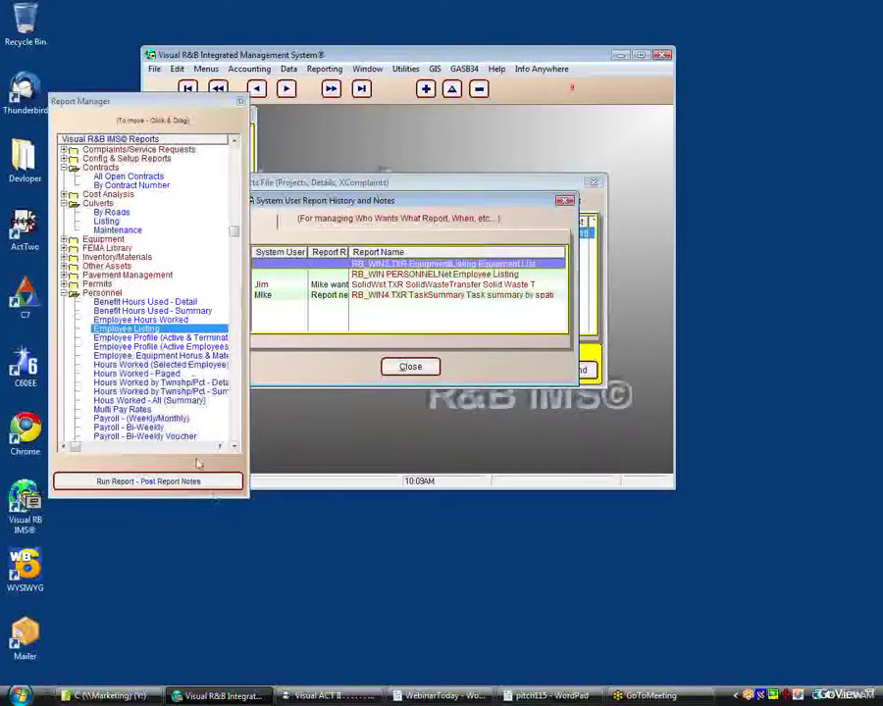
click(241, 102)
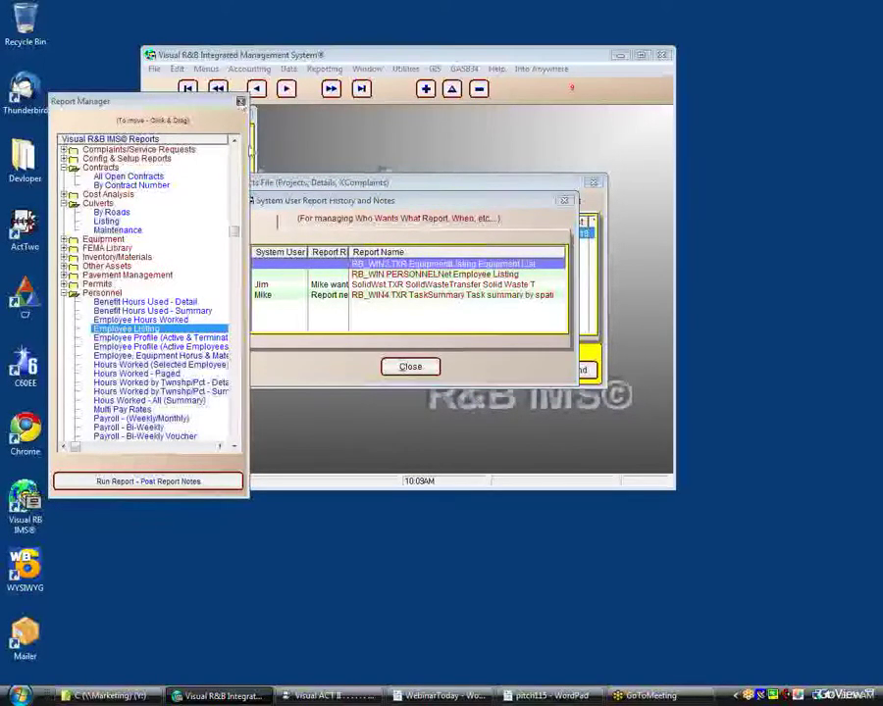
- Fill in the Employee Listing record's system user and a requestor note saying "he wants it on first workday of each month", and save it
click(397, 275)
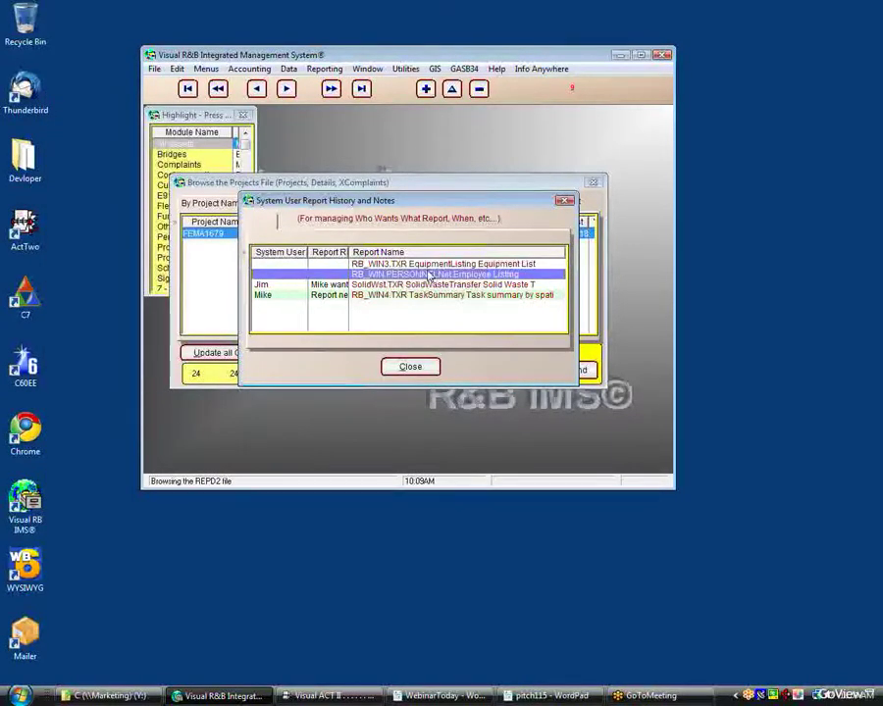
double_click(424, 279)
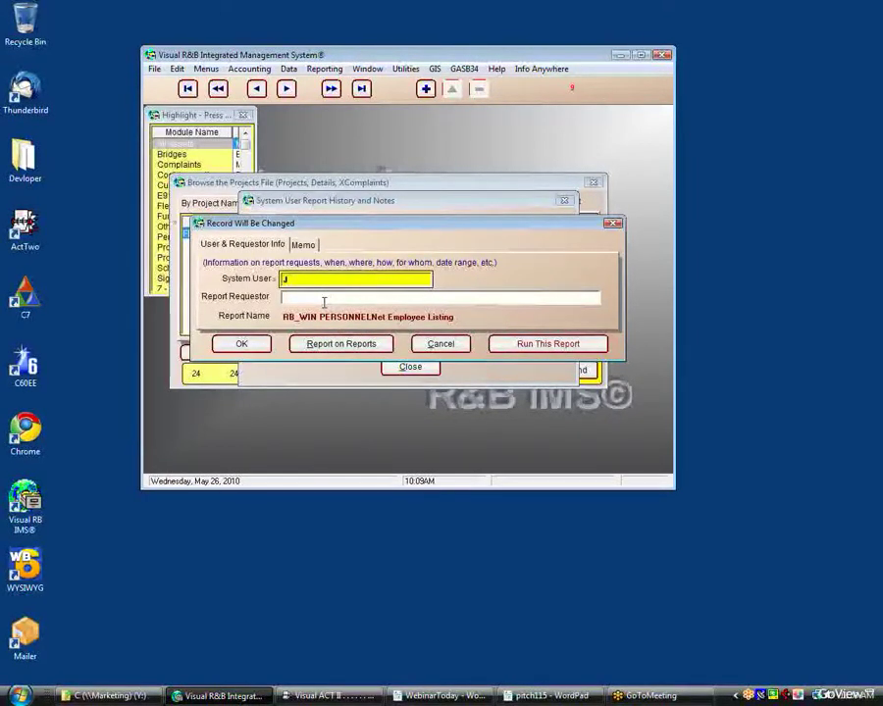
click(323, 302)
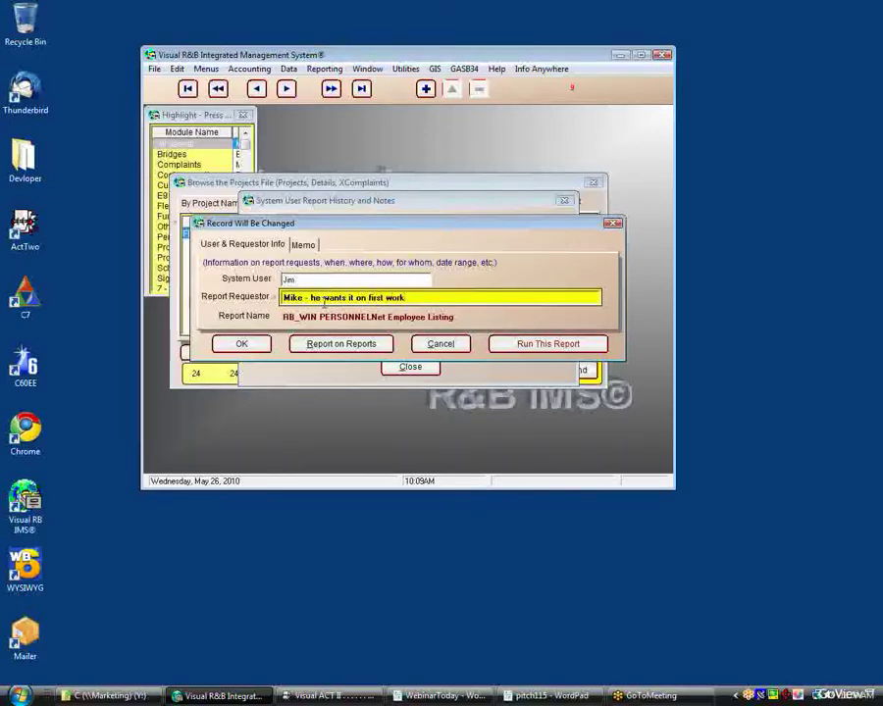
text(day of each mon)
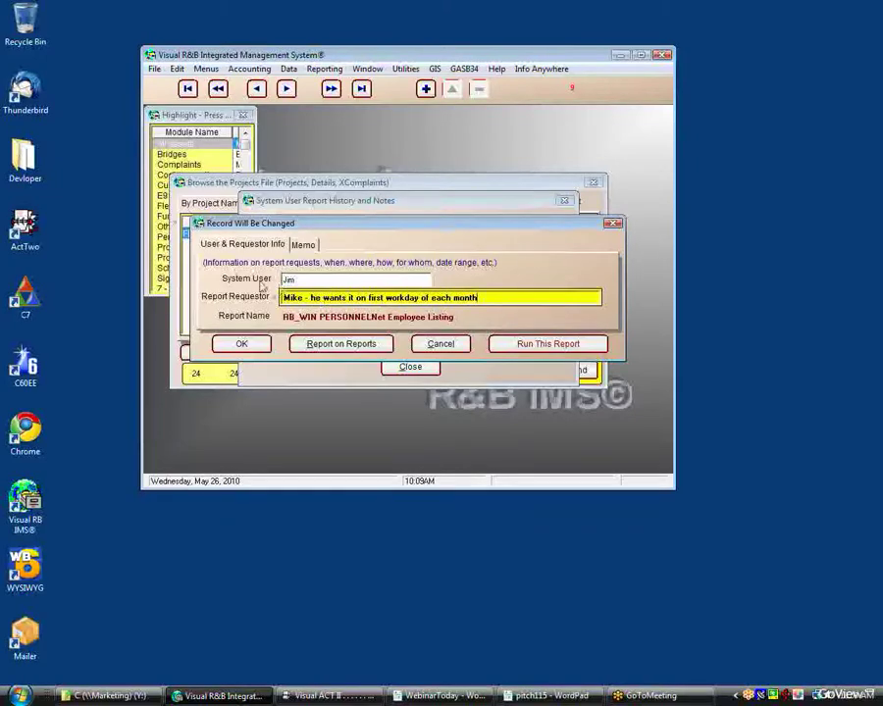
text(th)
click(243, 343)
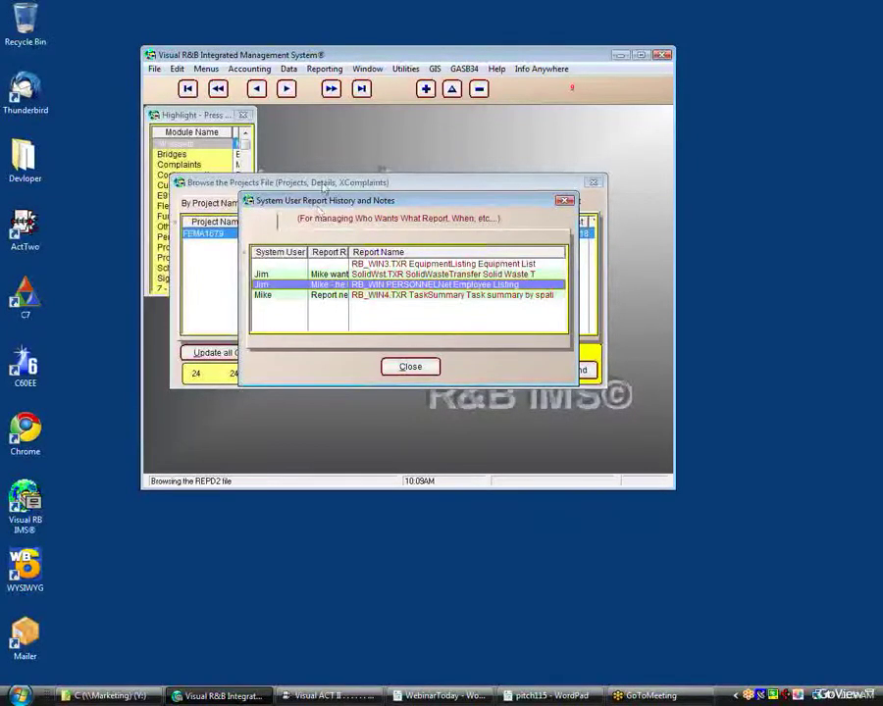
- Run the Employee Listing report from its report history record, and close the preview and the record
click(325, 68)
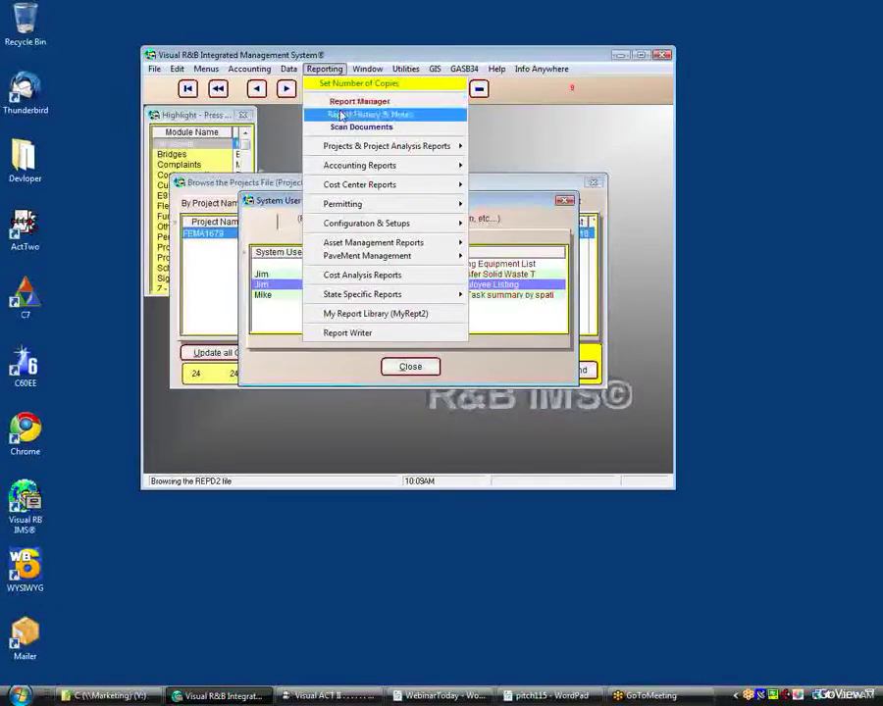
click(457, 114)
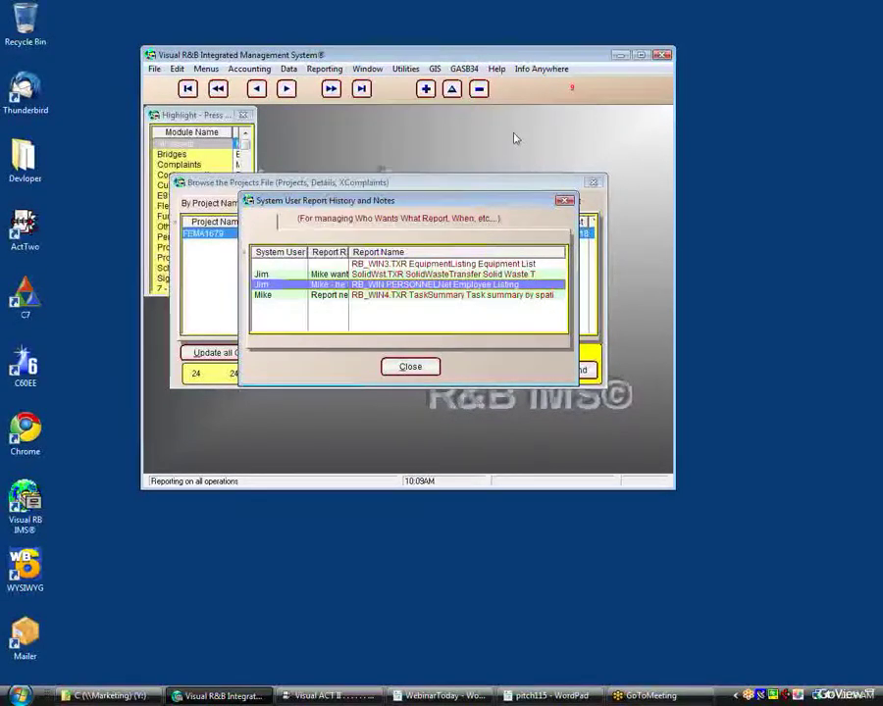
double_click(373, 286)
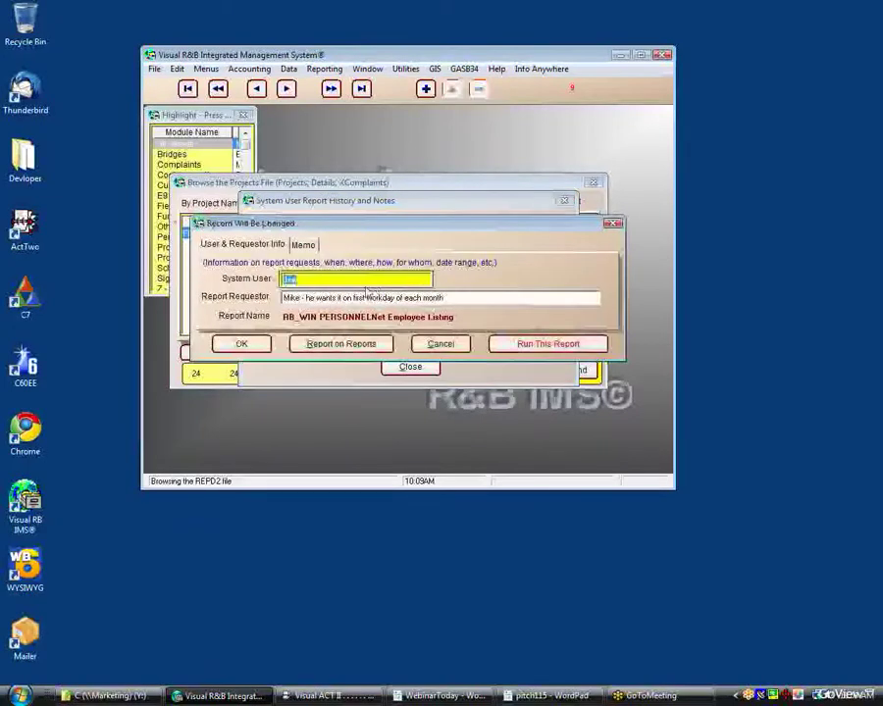
click(521, 346)
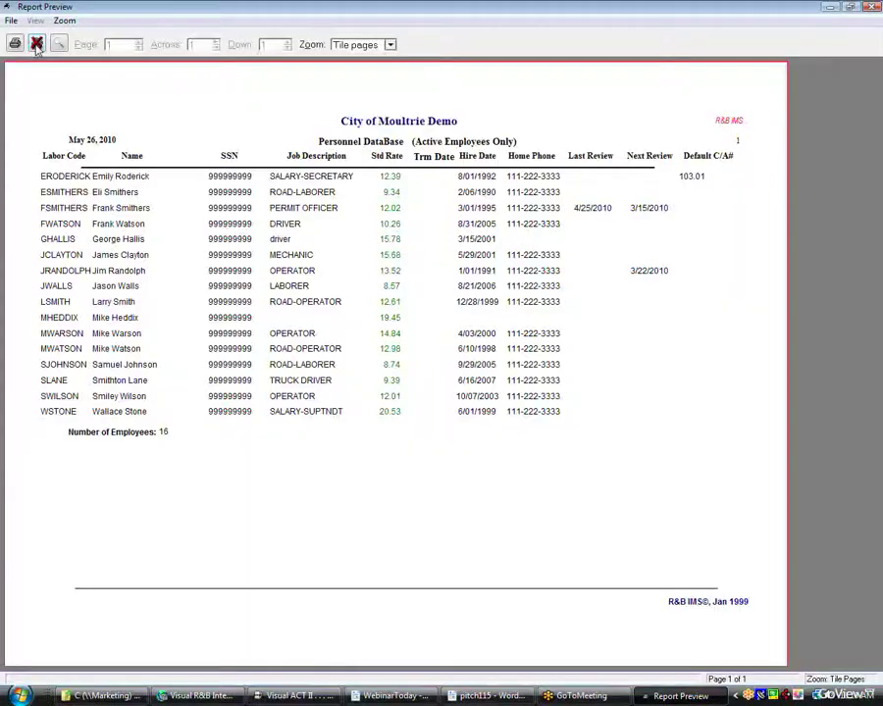
key(Escape)
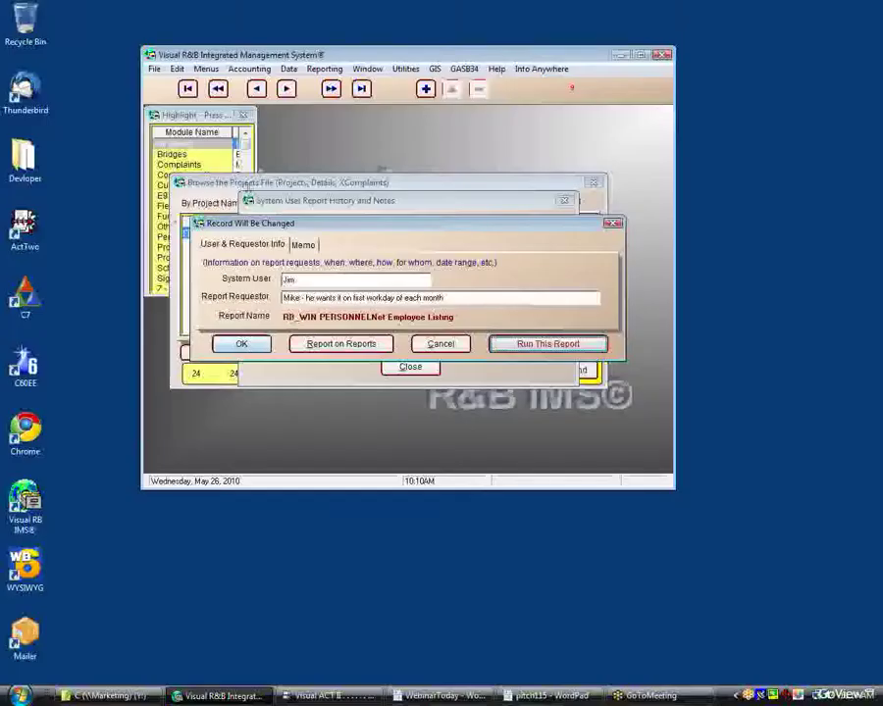
key(Escape)
click(206, 69)
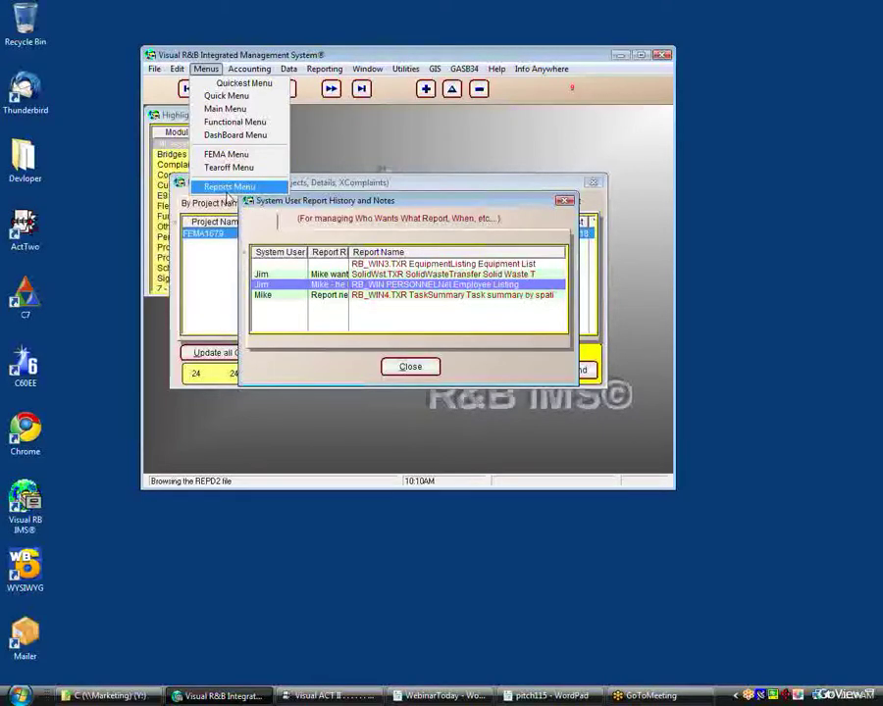
click(307, 151)
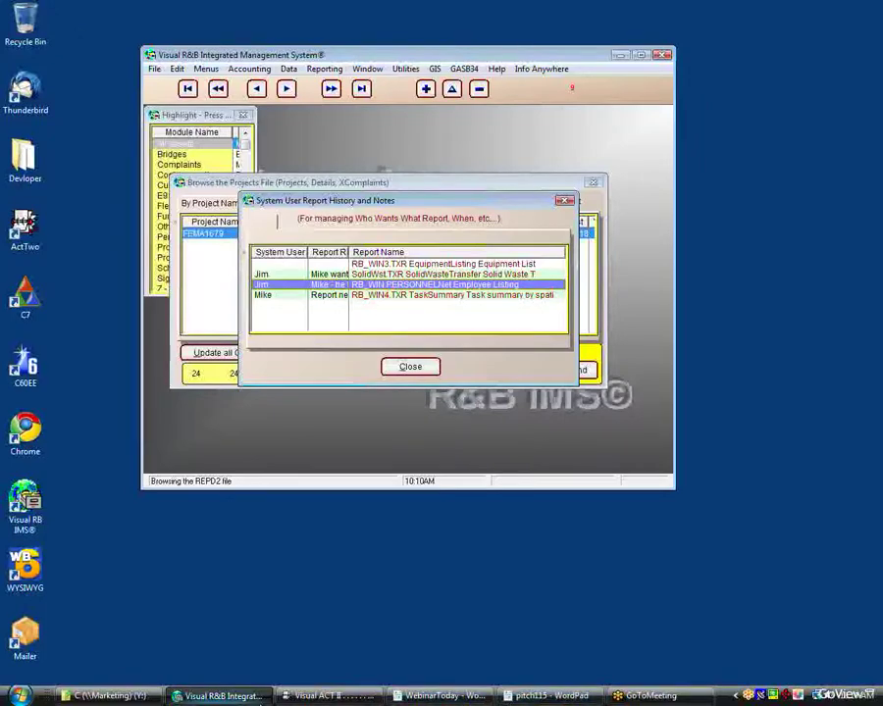
- Switch to the WebinarToday document in WordPad and minimize the Visual ACT II window
click(323, 699)
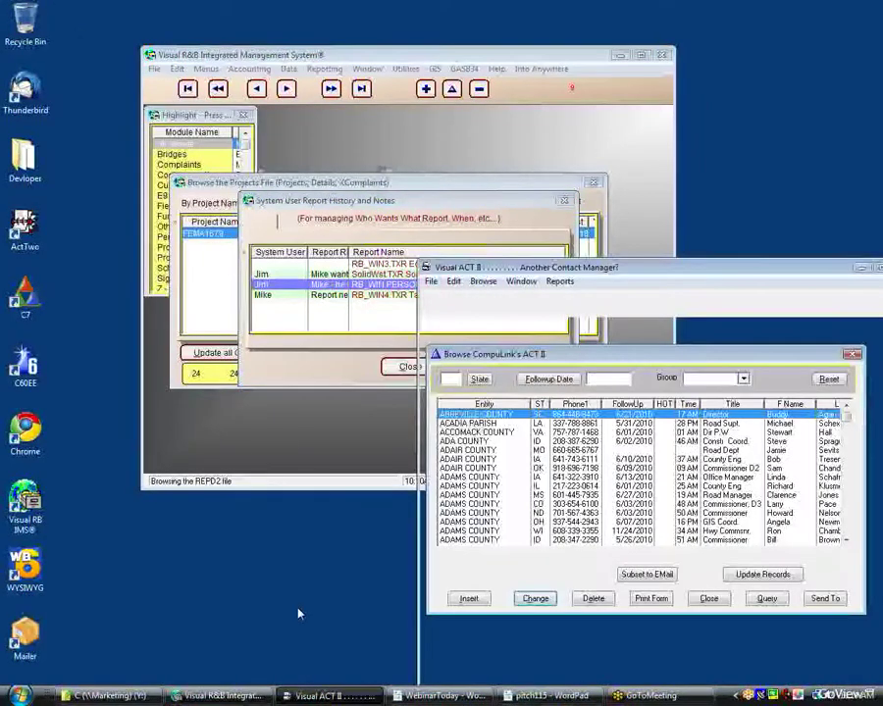
click(456, 696)
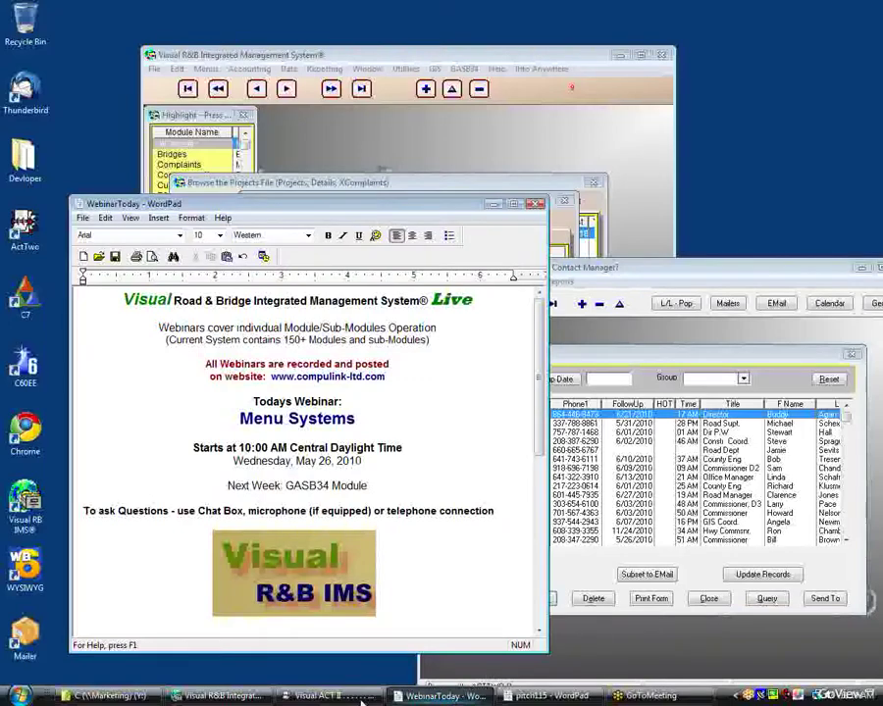
click(324, 696)
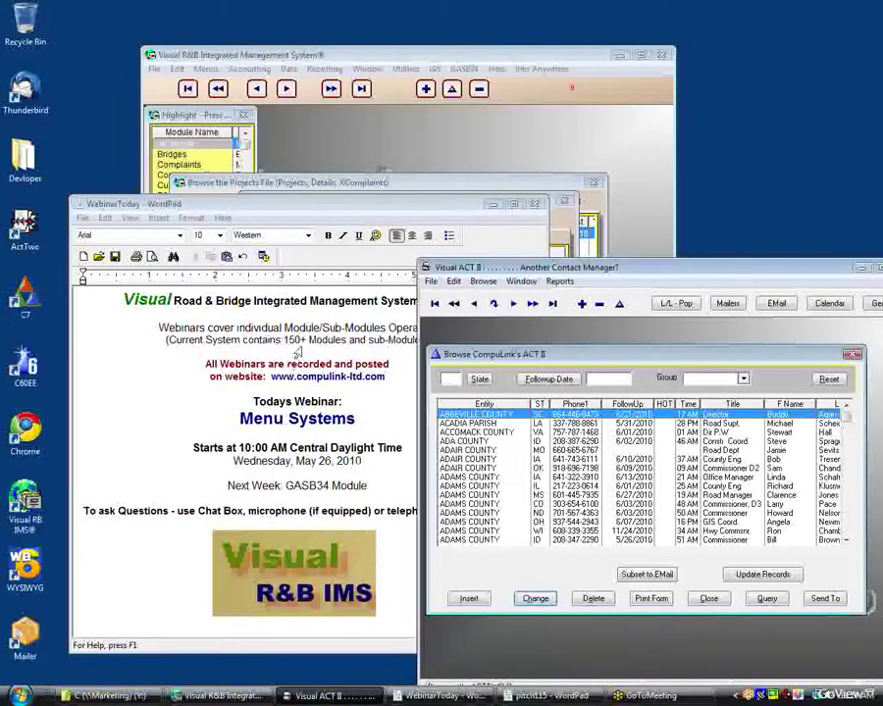
click(328, 695)
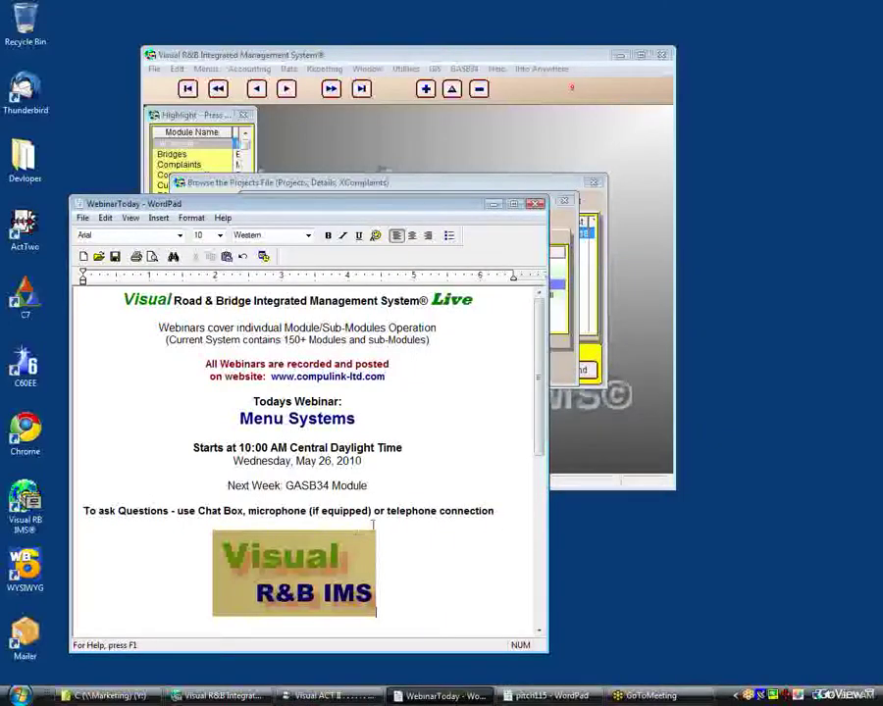